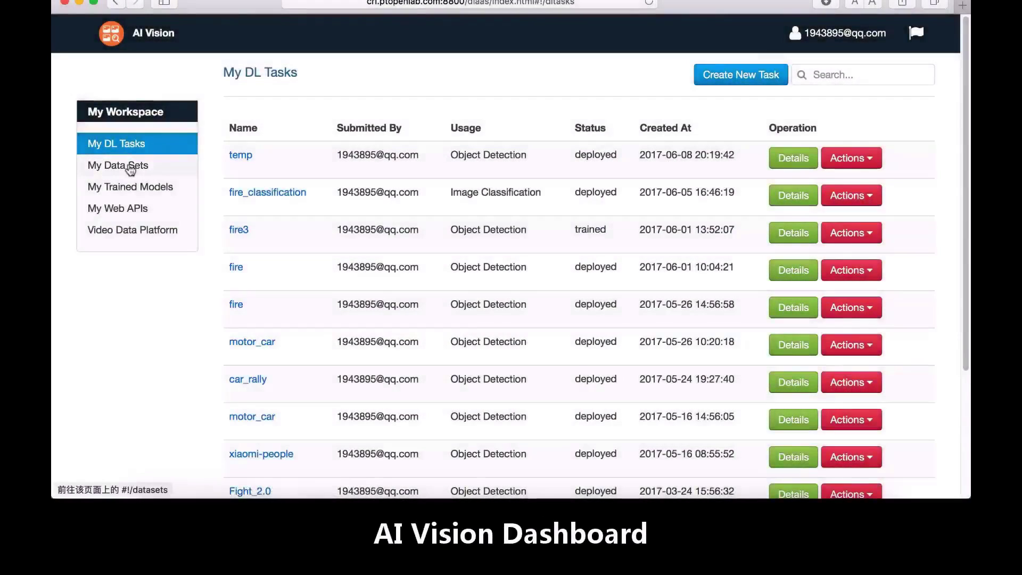
Browse My Data Sets, My Trained Models and My Web APIs, then launch the Video Data Platform
left_click(118, 166)
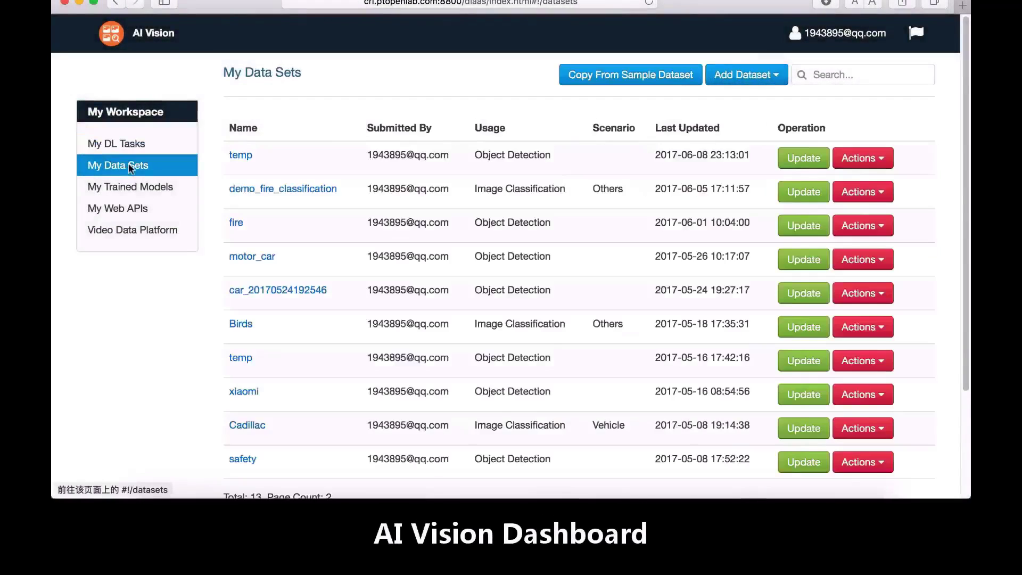
left_click(156, 191)
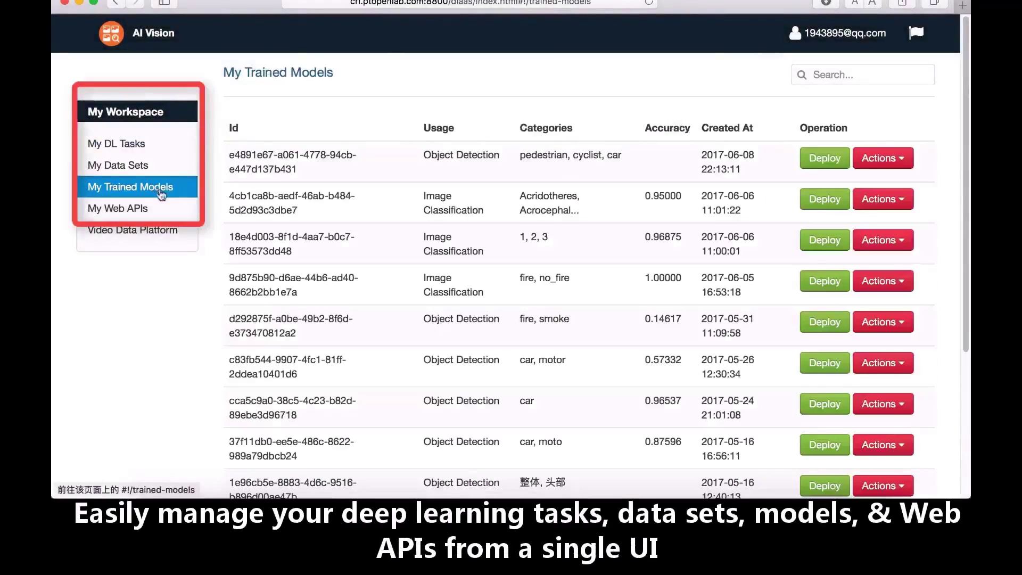
left_click(157, 212)
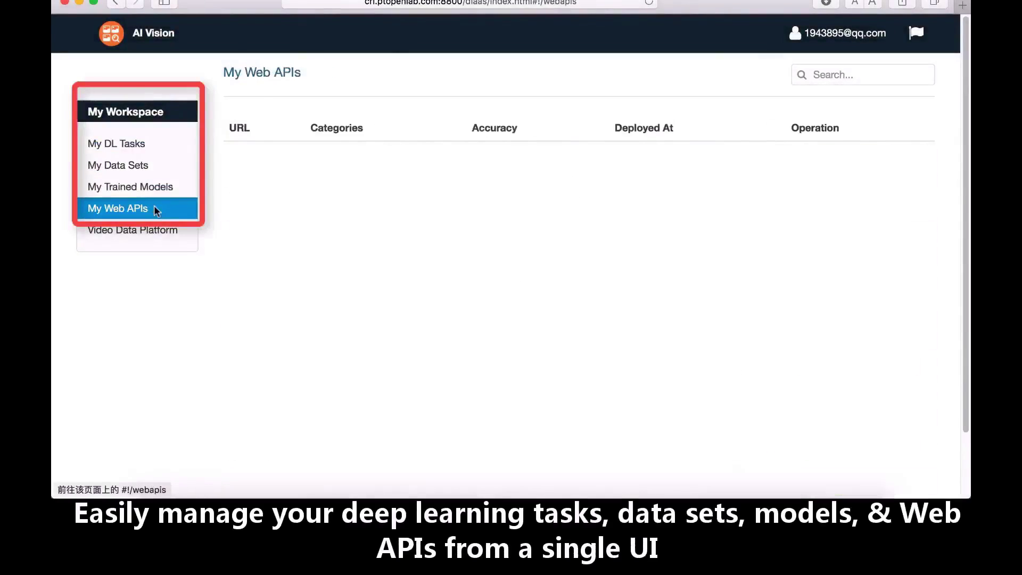
left_click(165, 232)
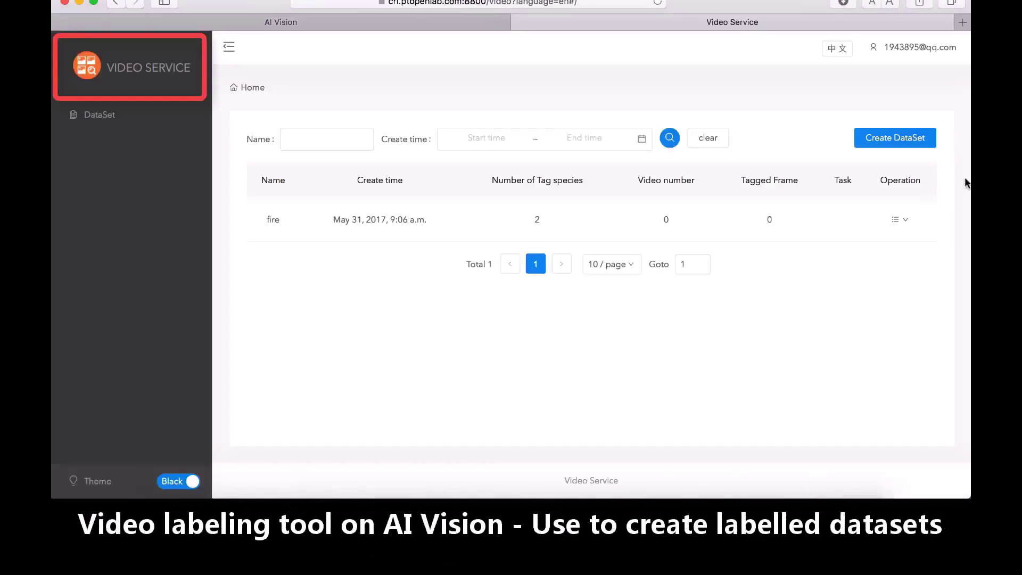
Create a new video dataset named ADAS
left_click(857, 139)
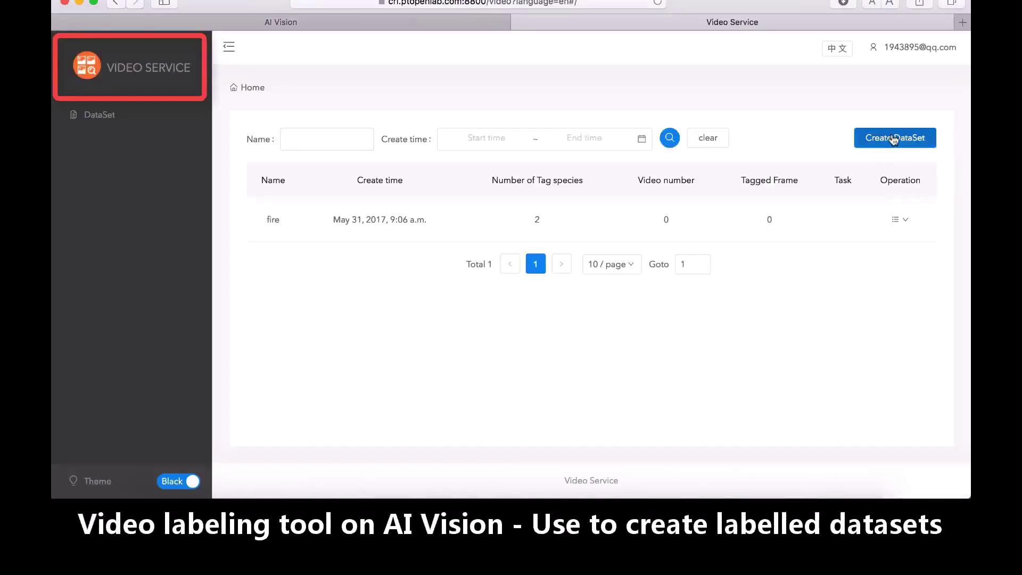
left_click(583, 207)
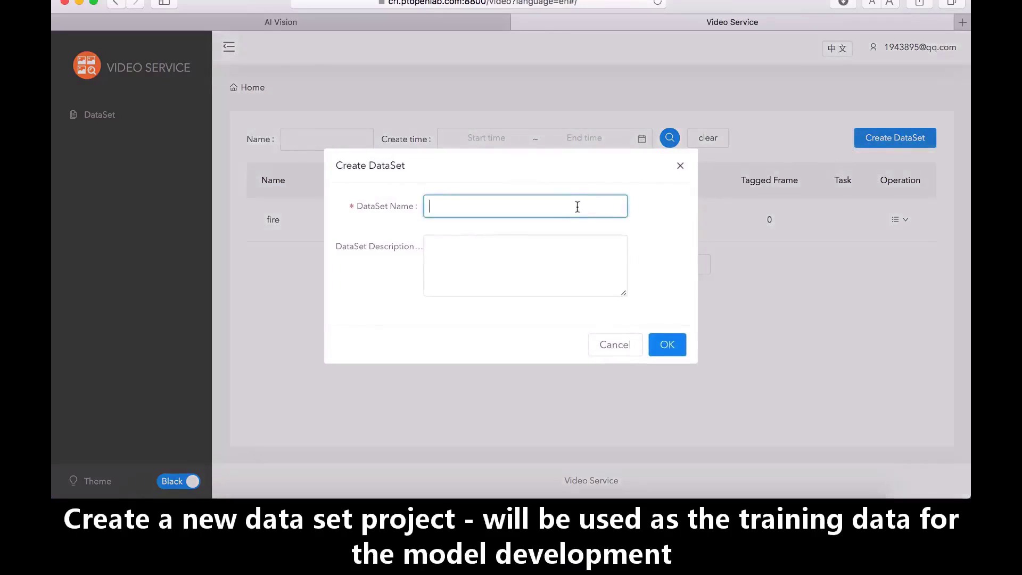
type("ADAS")
left_click(665, 344)
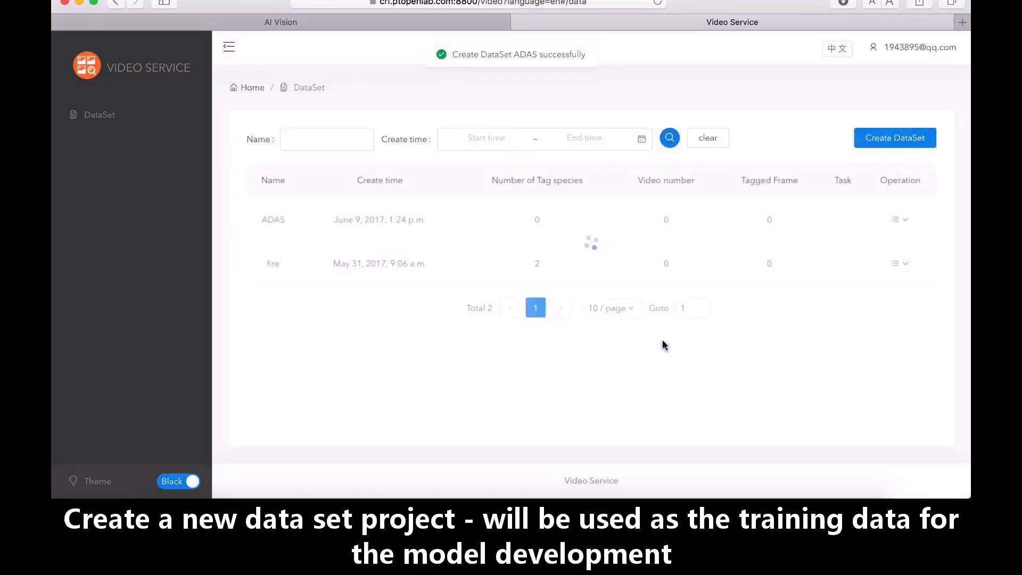
Upload training data set 1.mp4 and training data set 2.mp4 into the ADAS dataset
mouse_move(900, 223)
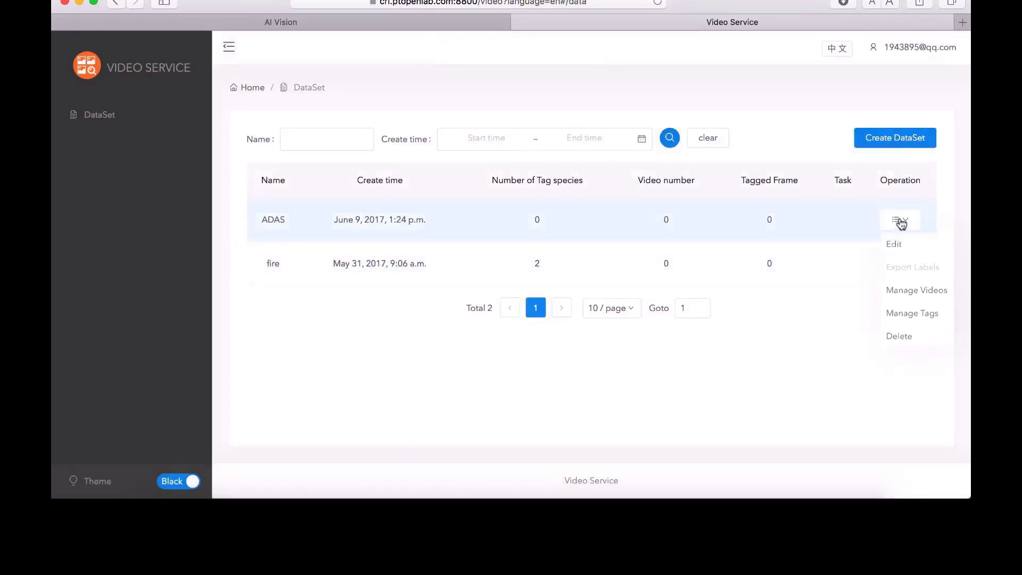
left_click(914, 290)
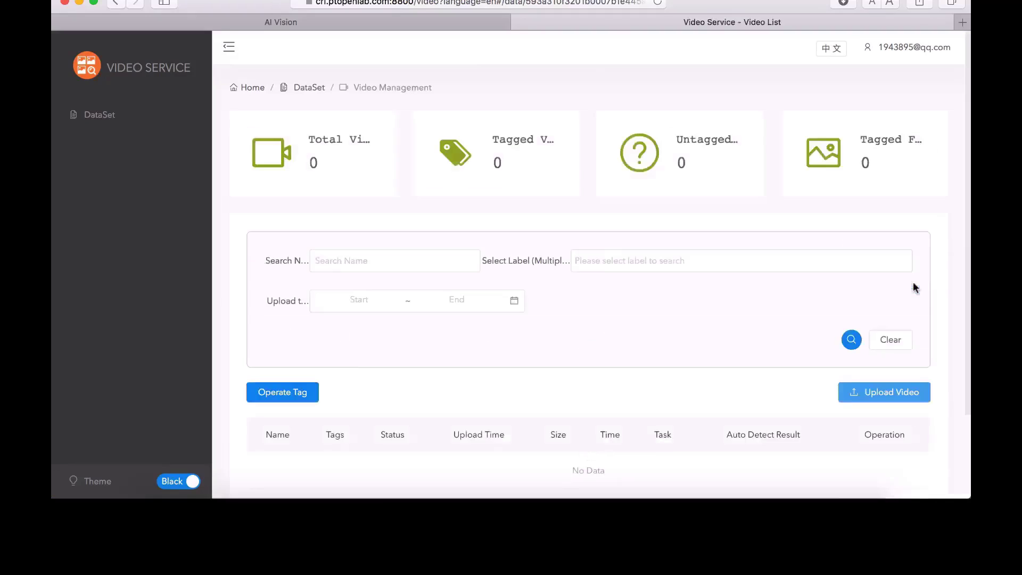
scroll(968, 277, "down", 1)
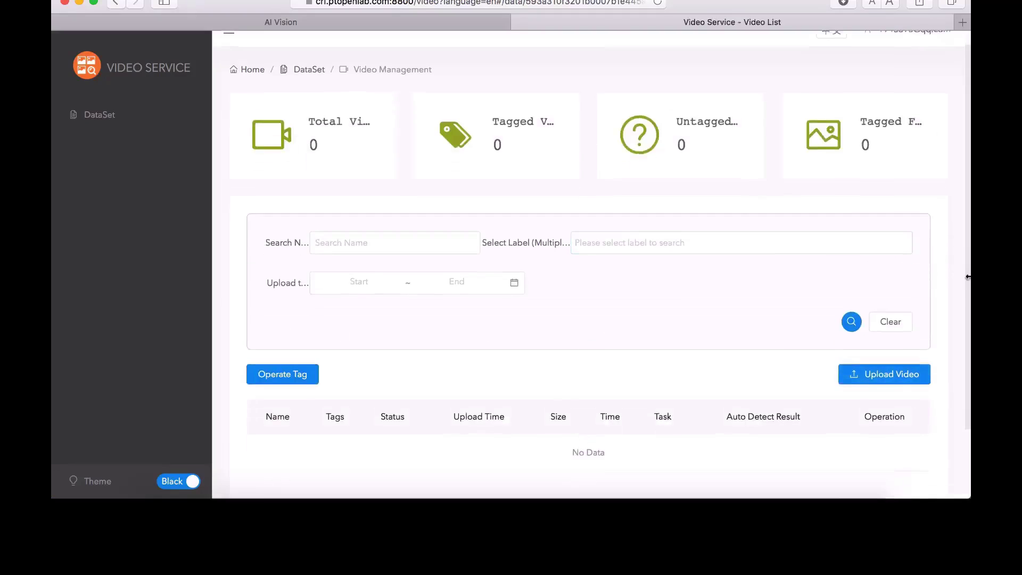
scroll(967, 277, "down", 2)
left_click(908, 348)
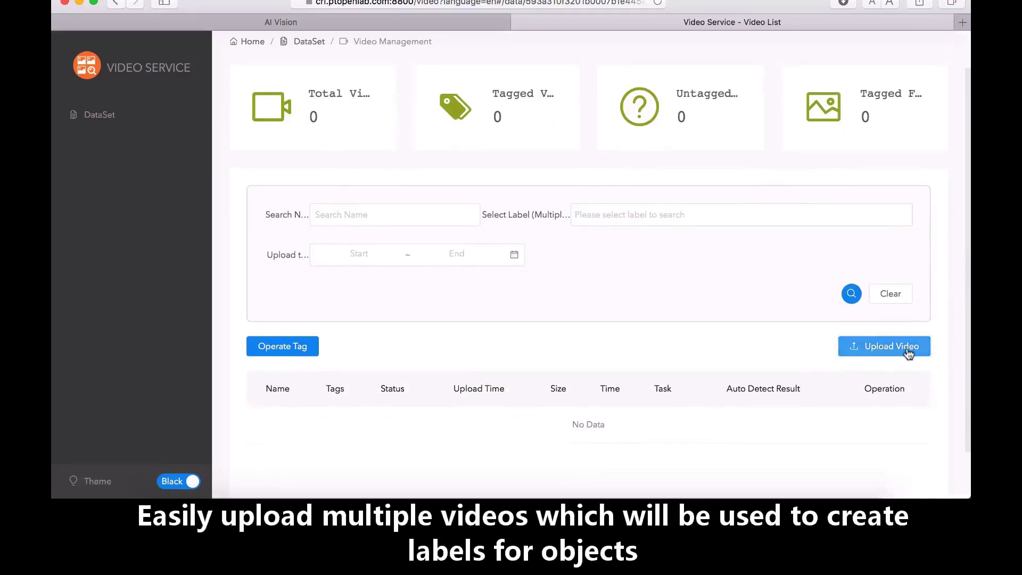
left_click(355, 98)
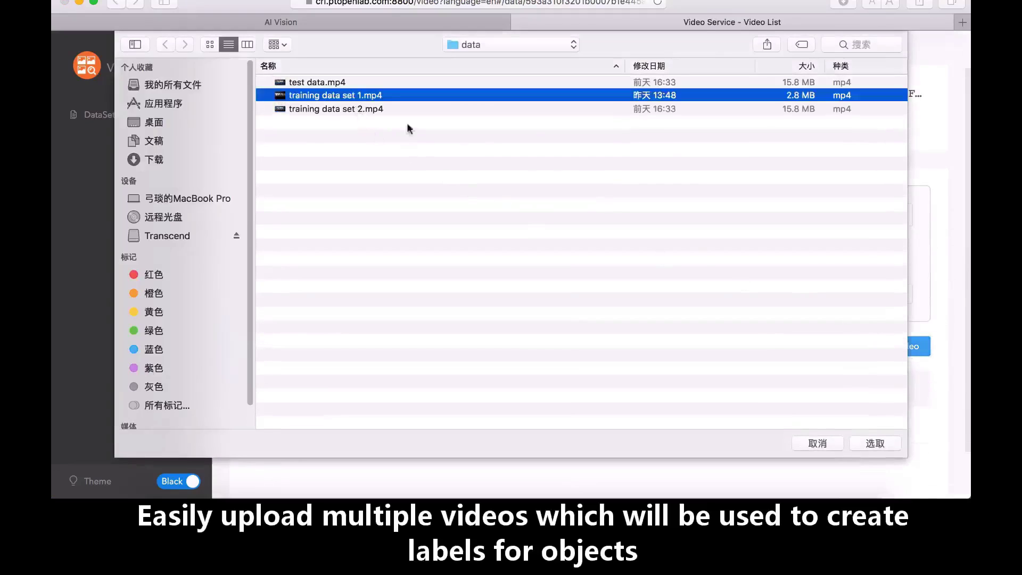
left_click(875, 444)
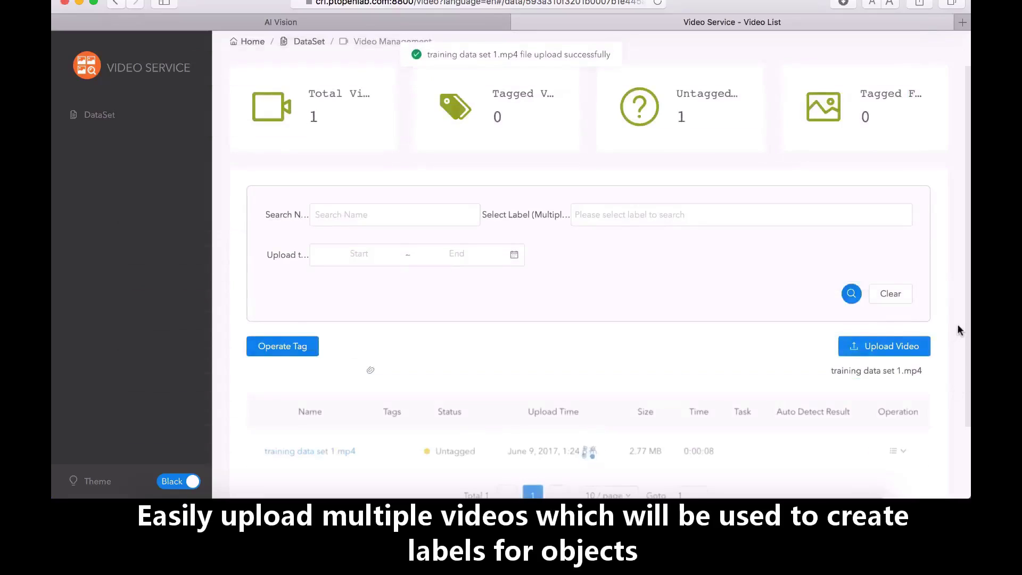
scroll(957, 324, "down", 2)
left_click(918, 308)
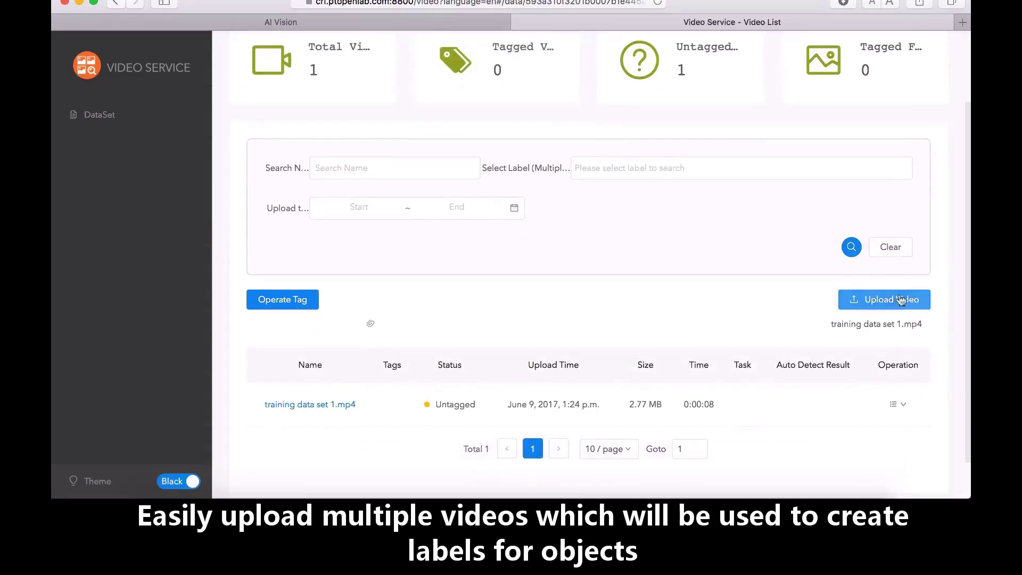
double_click(373, 113)
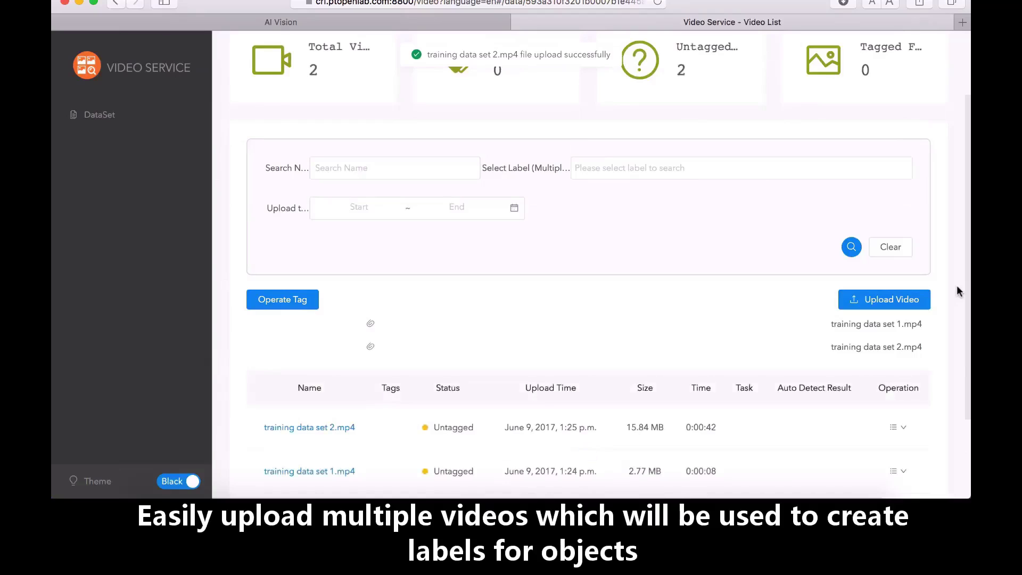
scroll(957, 287, "down", 2)
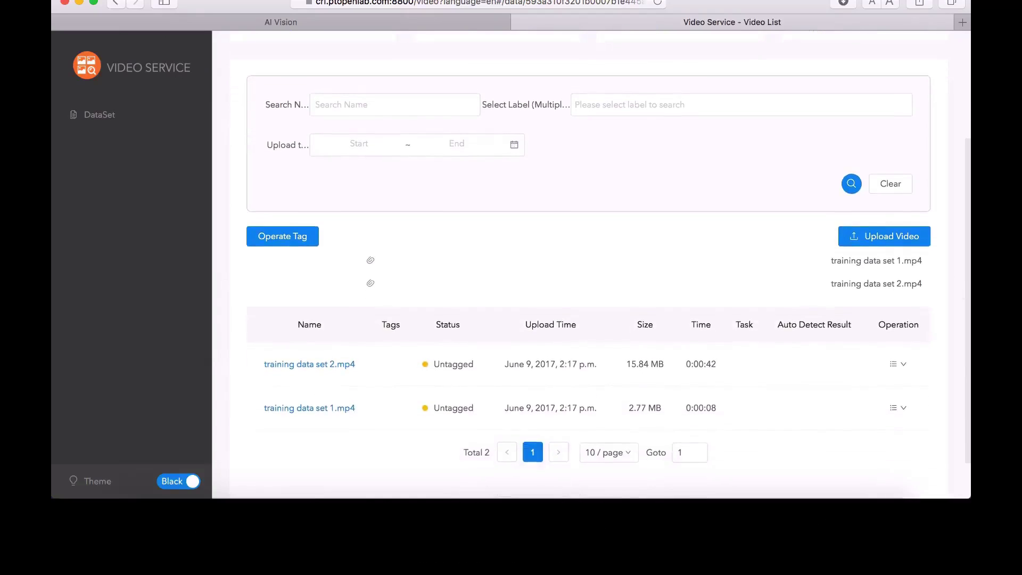
Open training data set 1.mp4 for tagging and capture the current frame
mouse_move(897, 407)
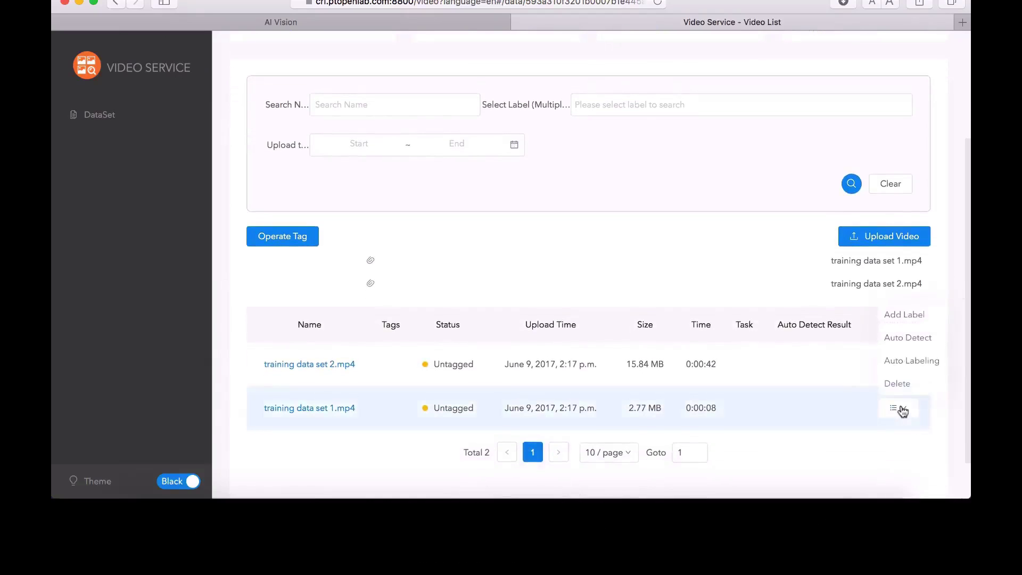
left_click(906, 318)
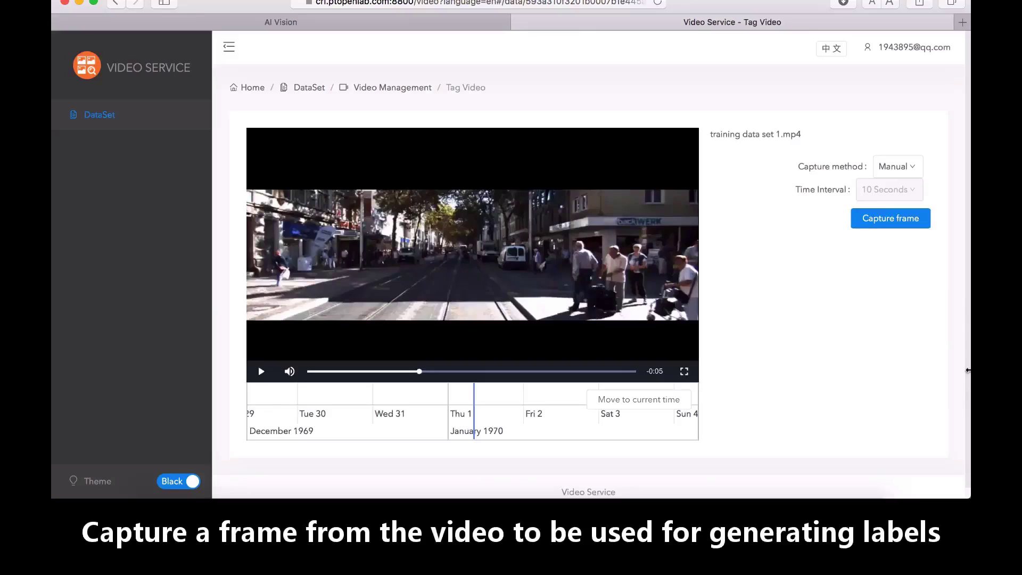
left_click(888, 223)
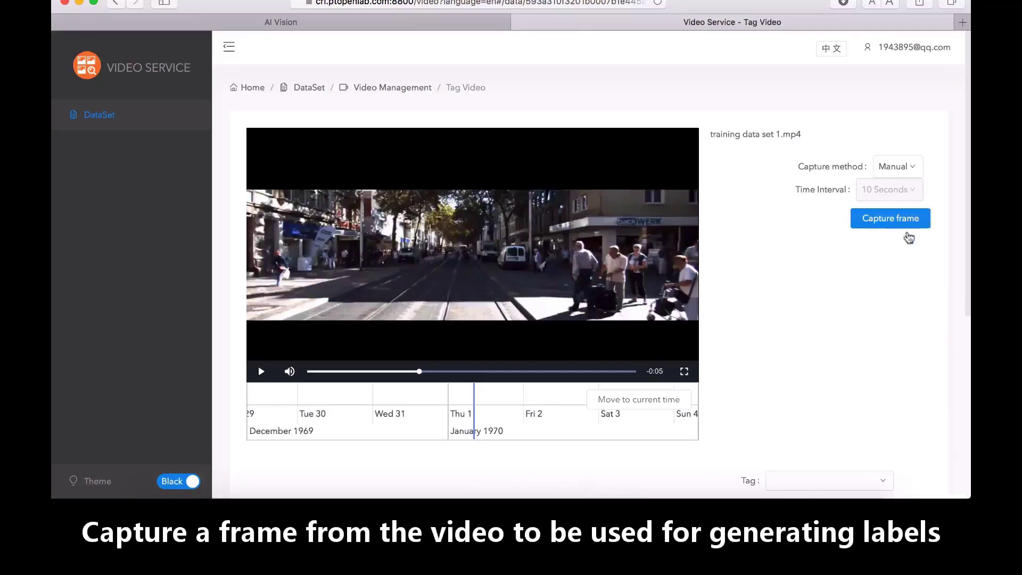
scroll(942, 293, "down", 1)
scroll(945, 293, "down", 10)
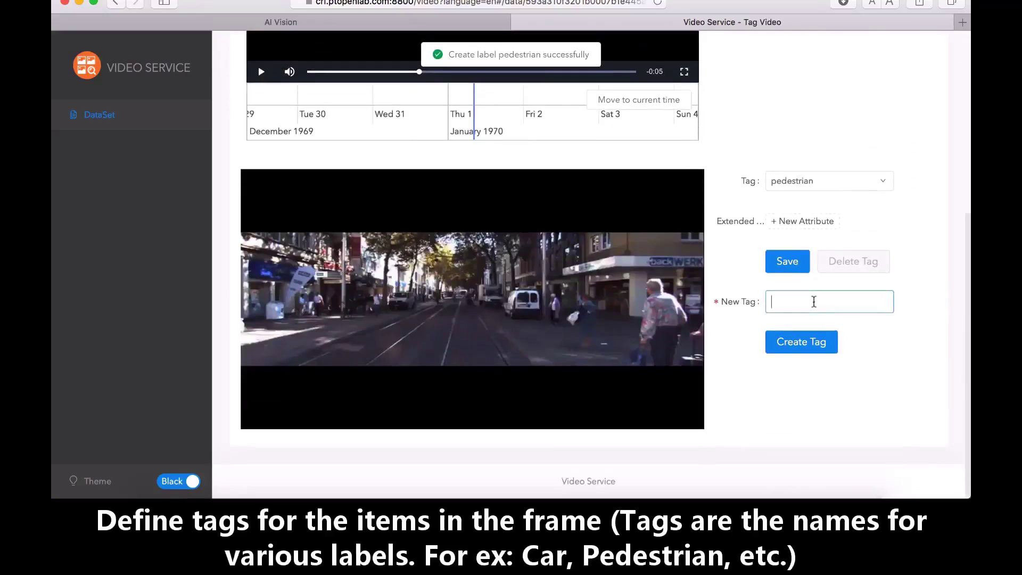
Add car and cyclist tags, then make pedestrian the current tag
type("c")
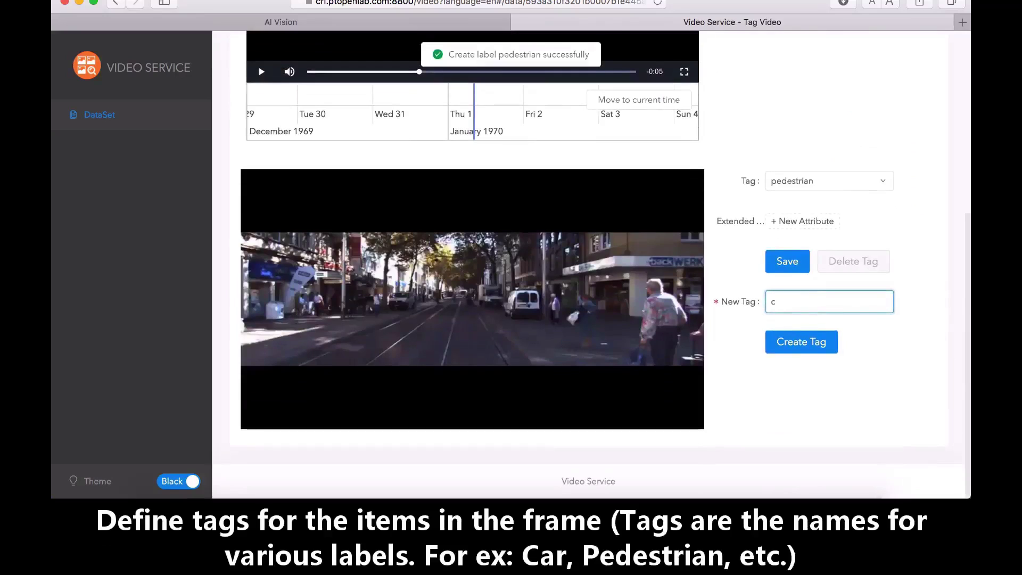
type("ar")
left_click(827, 343)
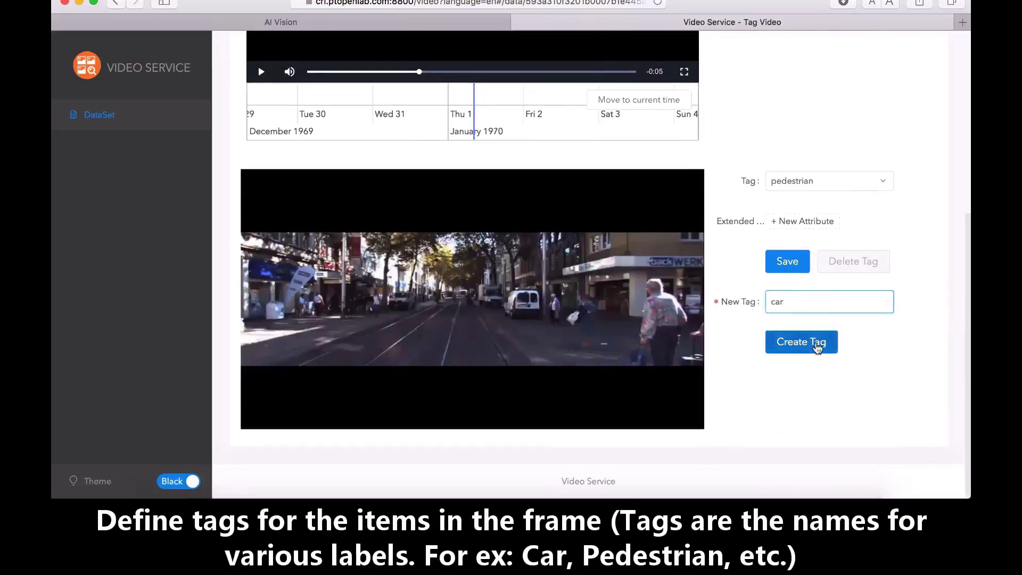
left_click(824, 305)
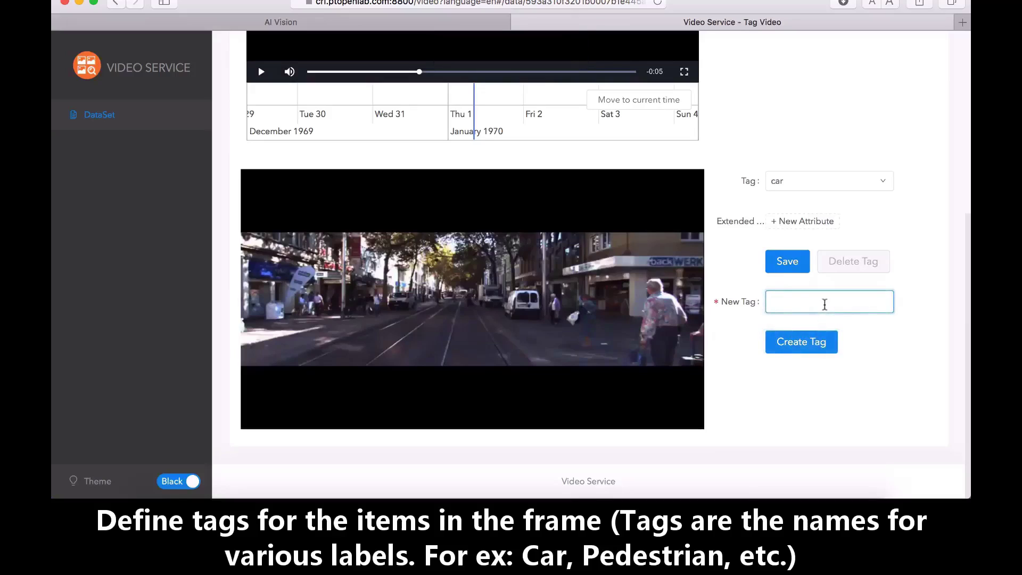
type("cyclist")
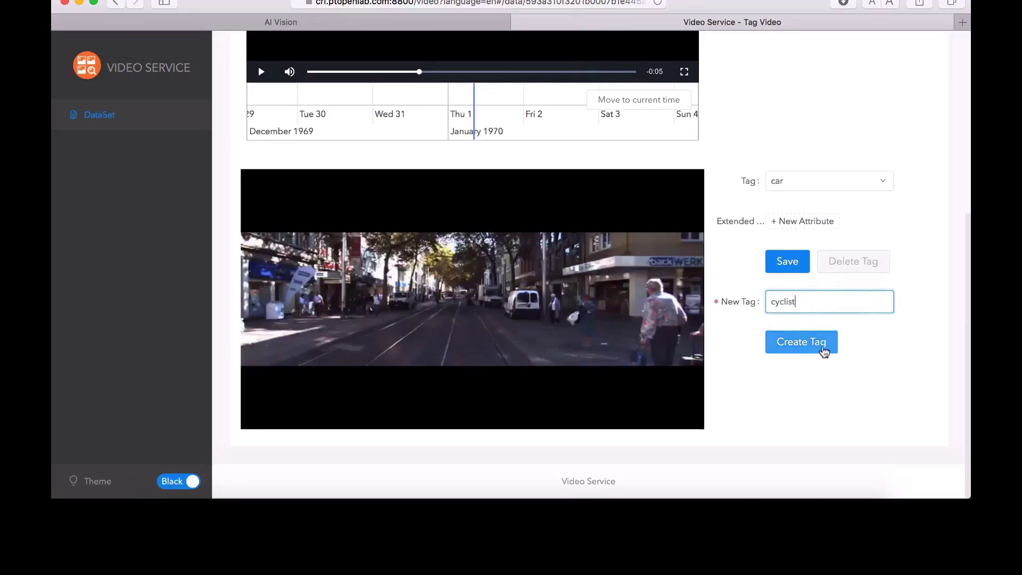
left_click(825, 348)
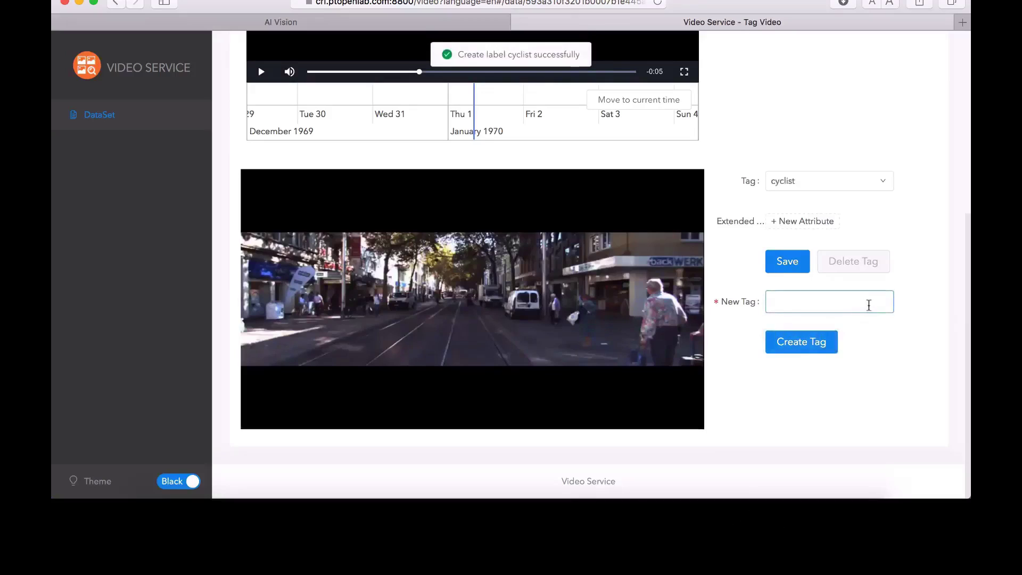
left_click(839, 187)
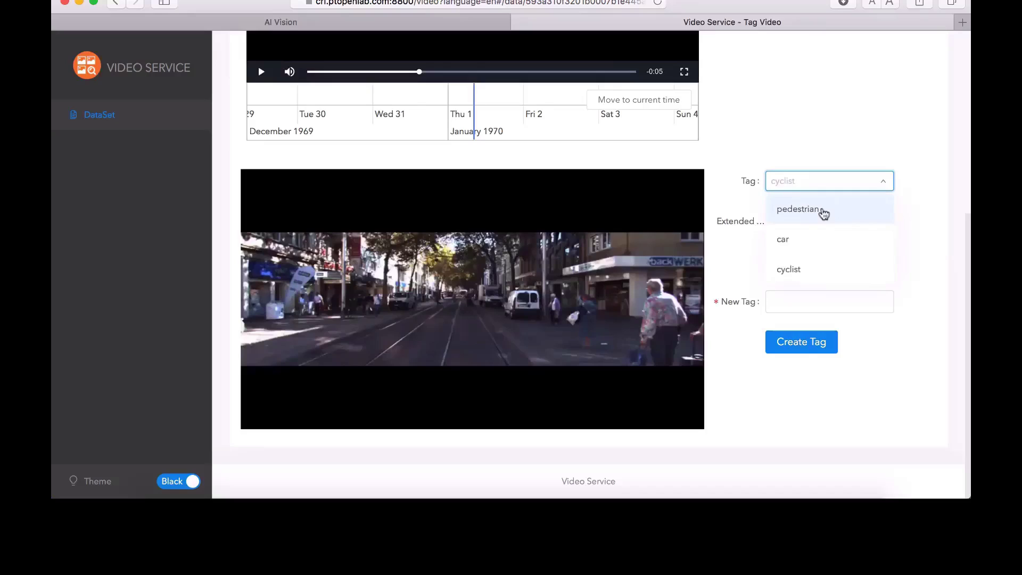
left_click(827, 210)
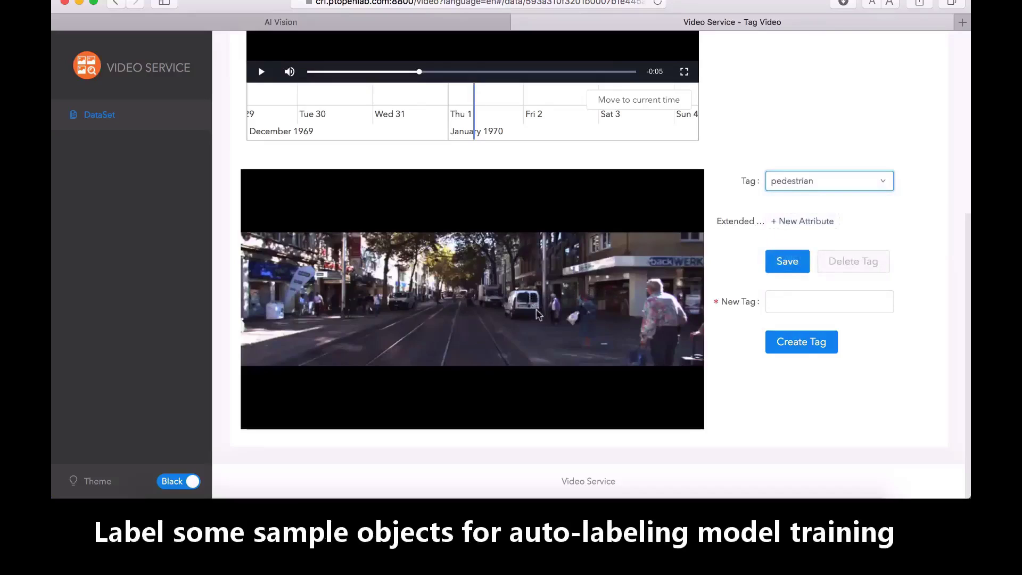
Box the two pedestrians as pedestrian and the white van as car, then save the frame's labels
left_click_drag(527, 294, 567, 358)
mouse_move(537, 327)
left_mouse_down()
mouse_move(576, 330)
mouse_move(563, 319)
left_mouse_up()
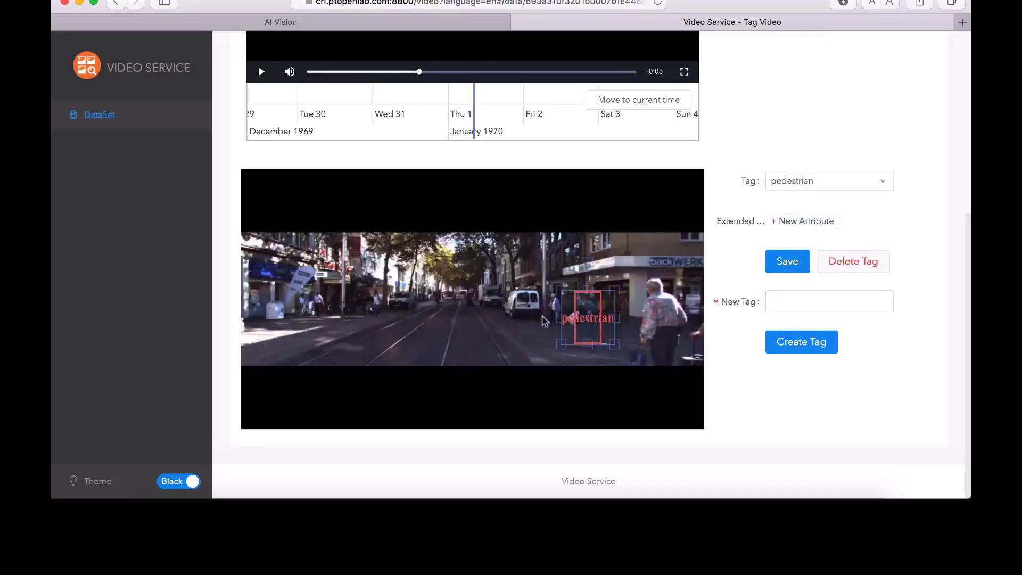
left_click(854, 186)
left_click(796, 237)
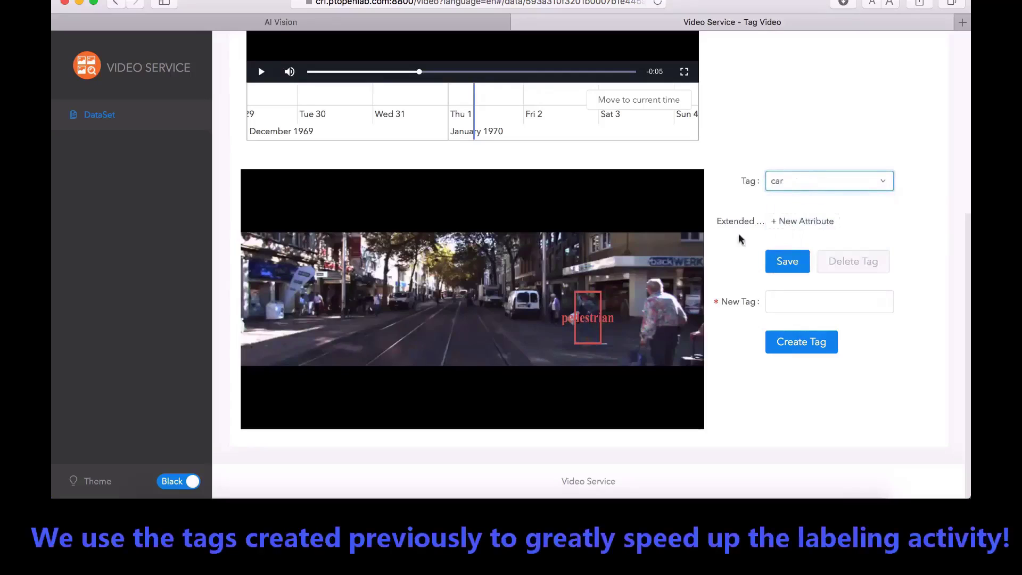
left_click_drag(502, 288, 543, 321)
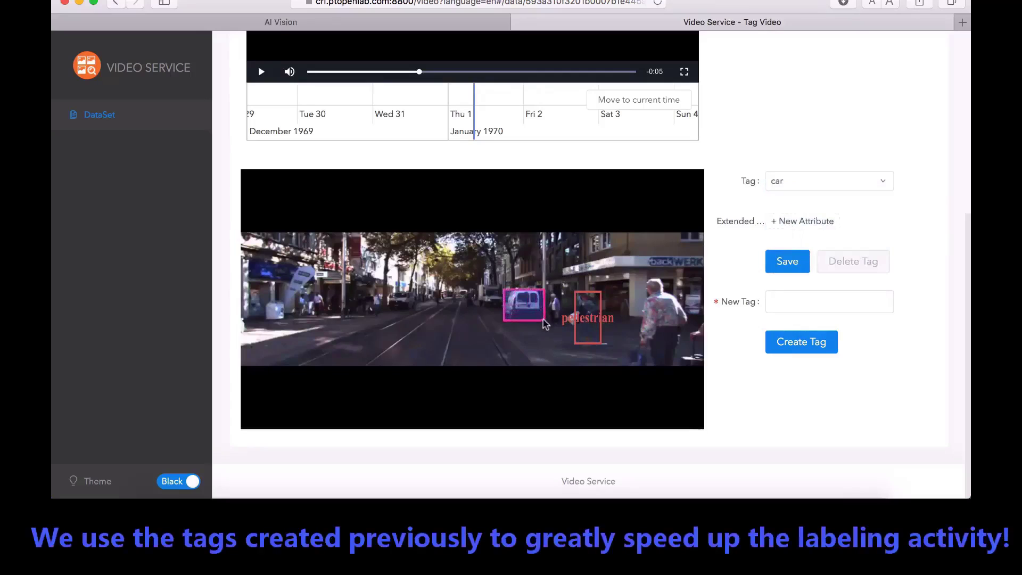
left_click(534, 317)
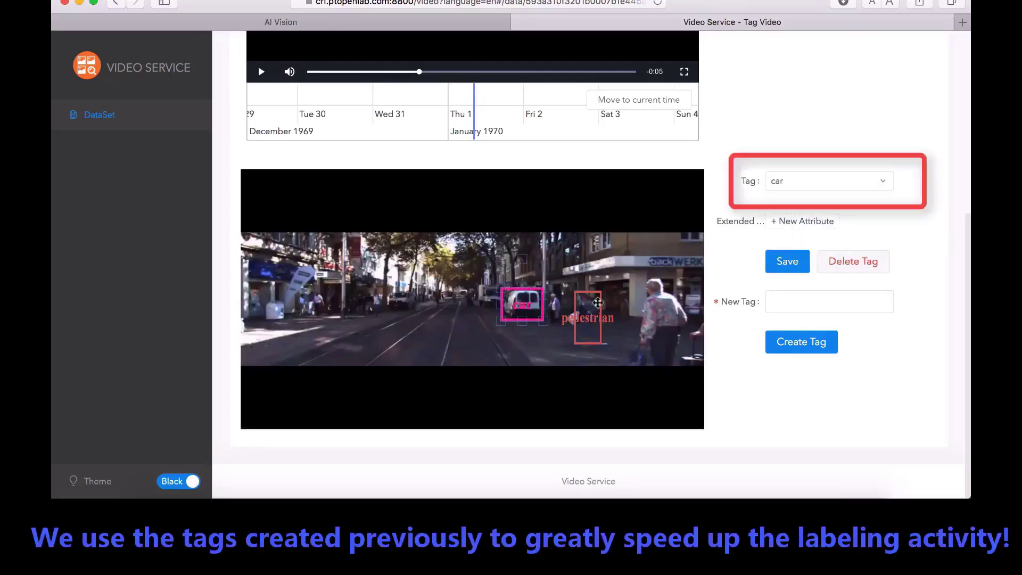
left_click(817, 184)
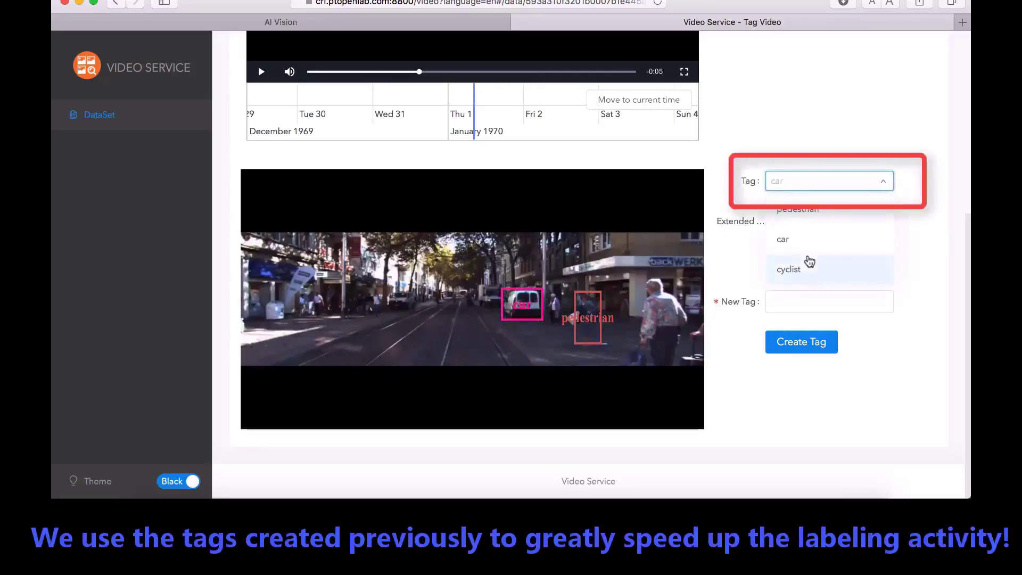
left_click(801, 211)
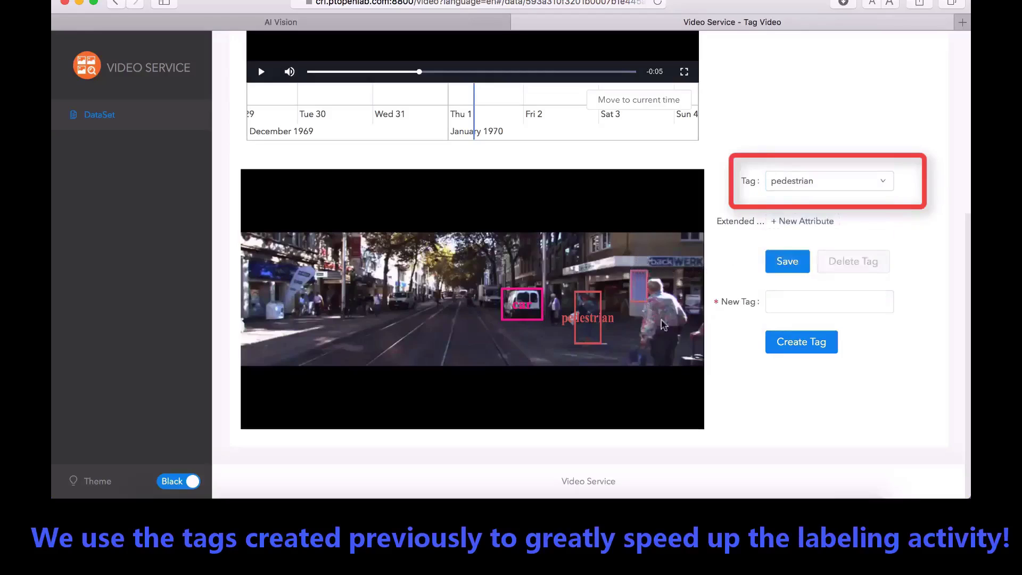
mouse_move(632, 270)
left_mouse_down()
mouse_move(681, 356)
mouse_move(671, 345)
left_mouse_up()
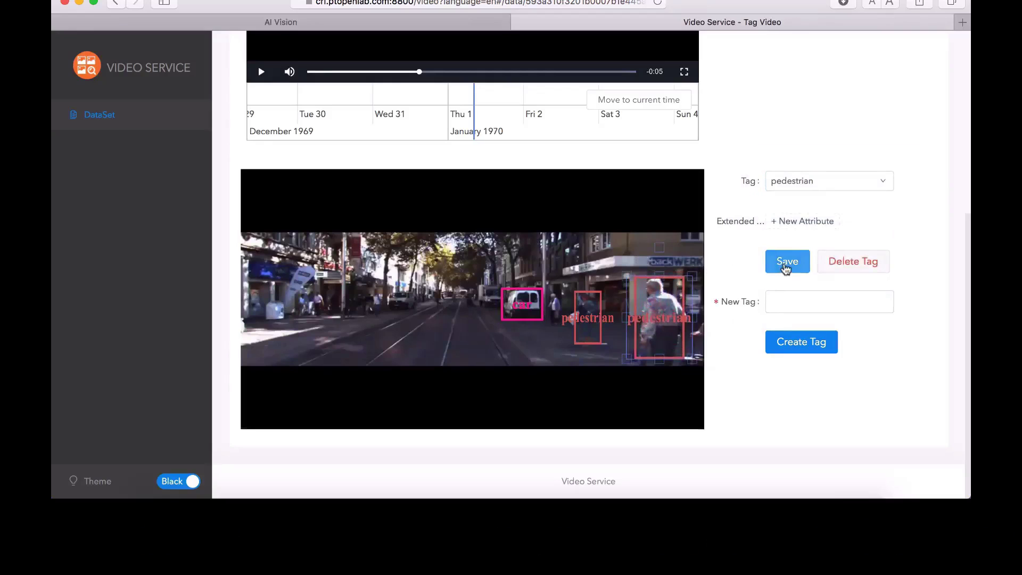
left_click(787, 266)
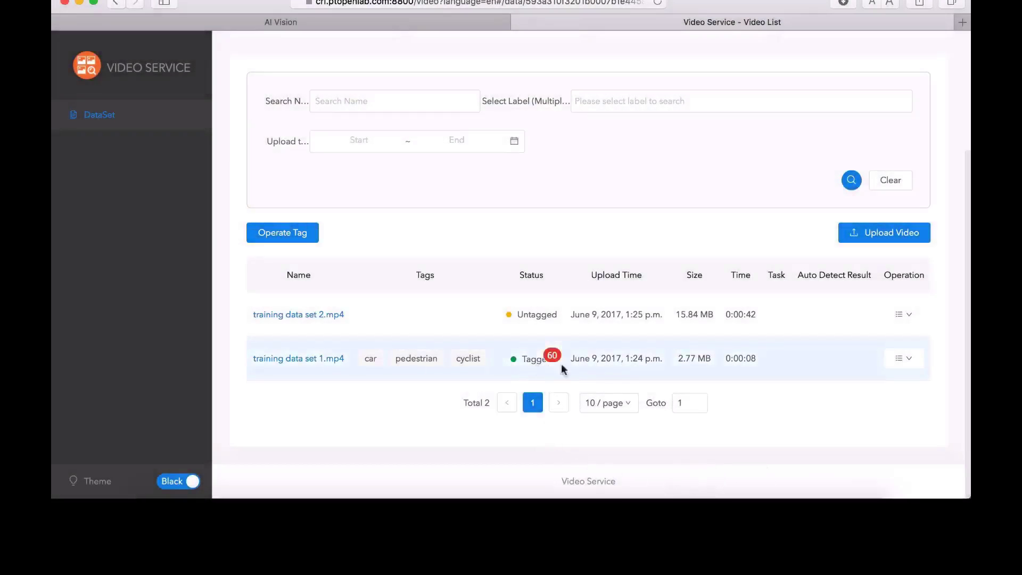
Export the labels of training data set 1.mp4 and return to the AI Vision dashboard
mouse_move(915, 362)
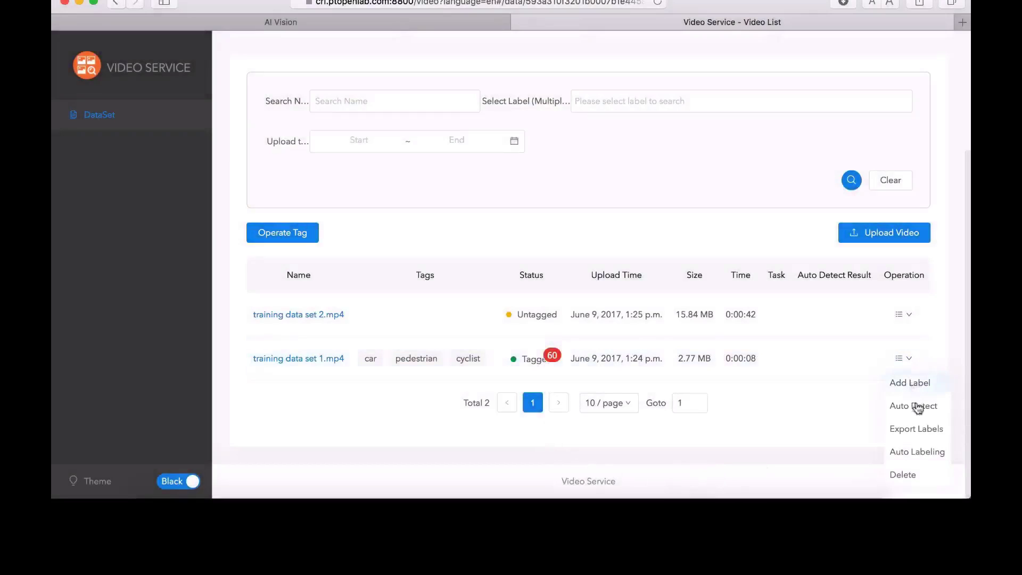
left_click(916, 429)
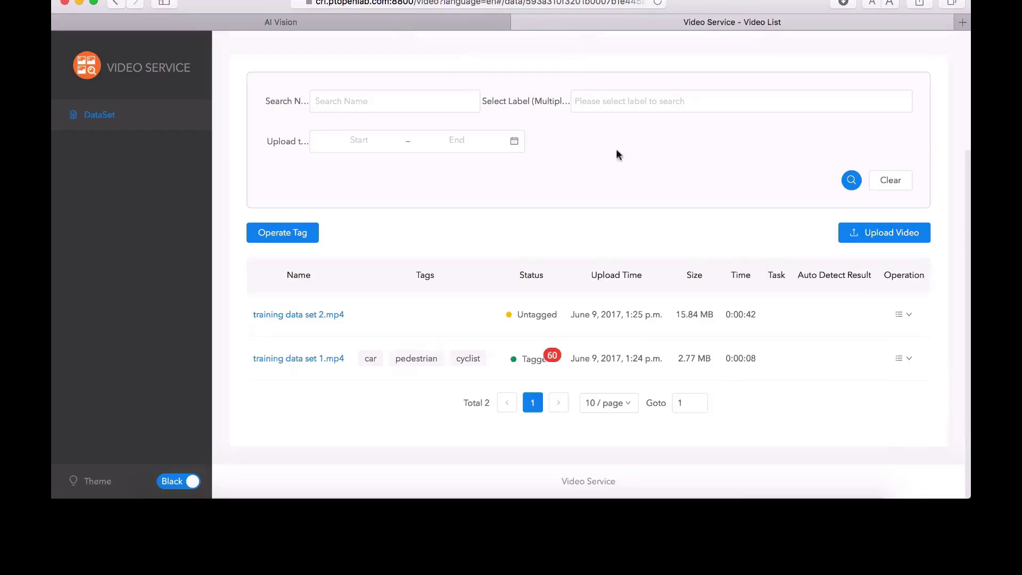
left_click(380, 23)
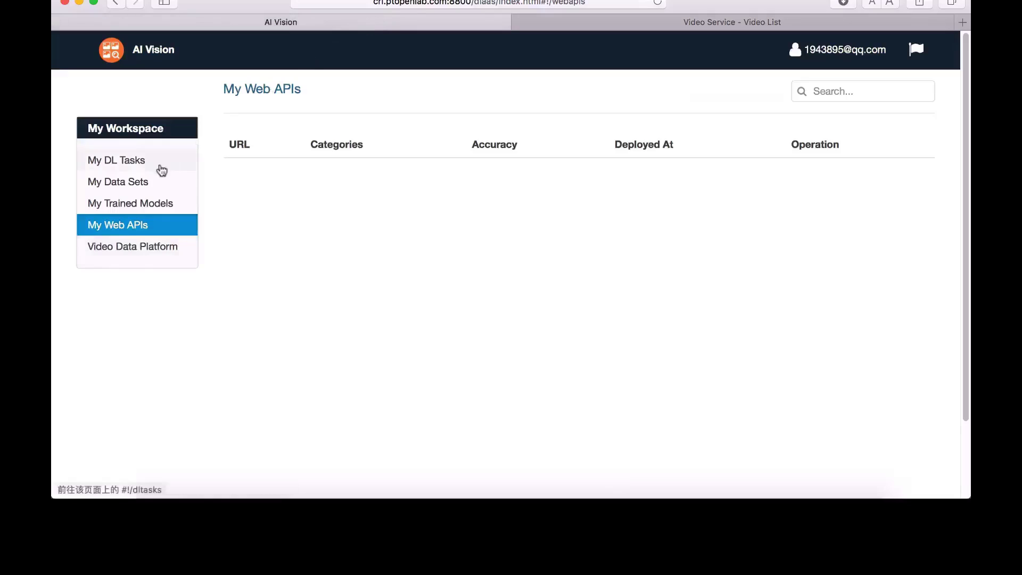
Go through My Data Sets to My DL Tasks and start a new task
left_click(137, 182)
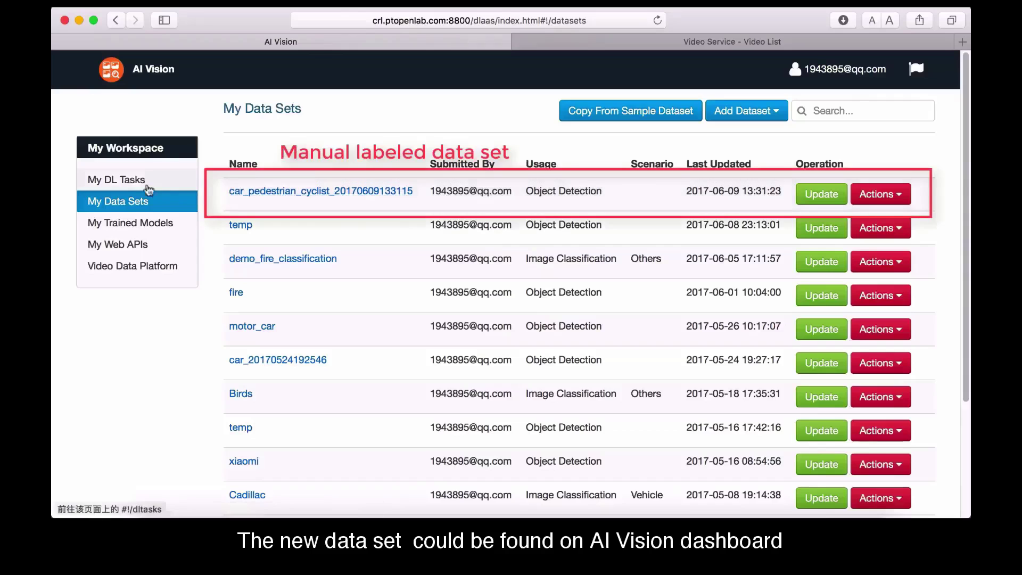
left_click(128, 183)
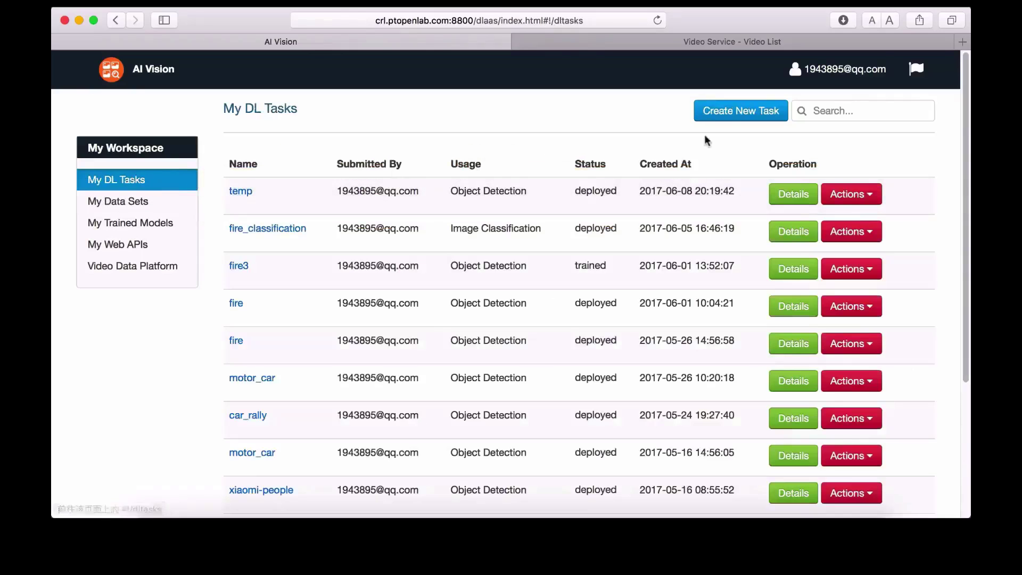
left_click(741, 112)
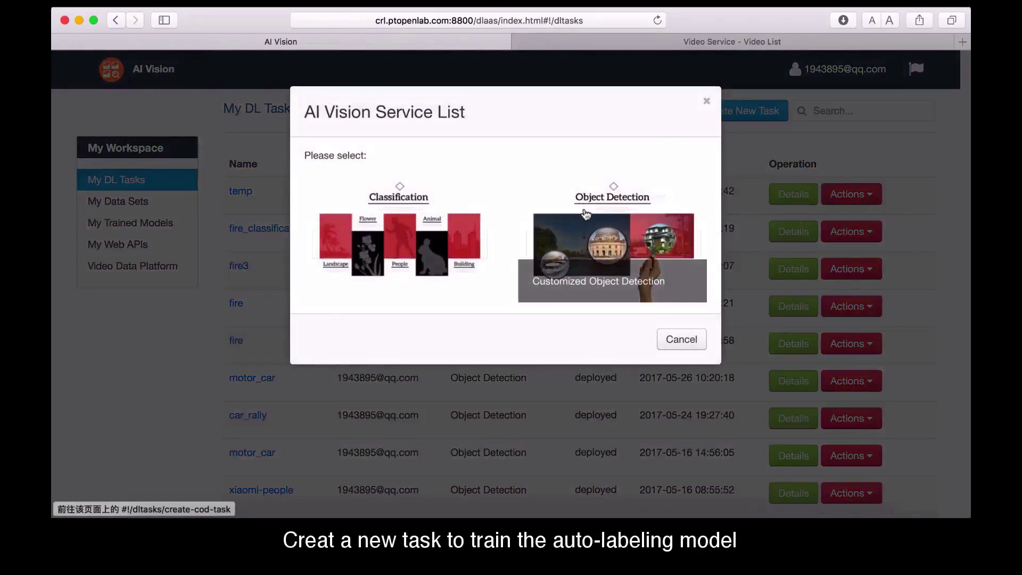
left_click(588, 229)
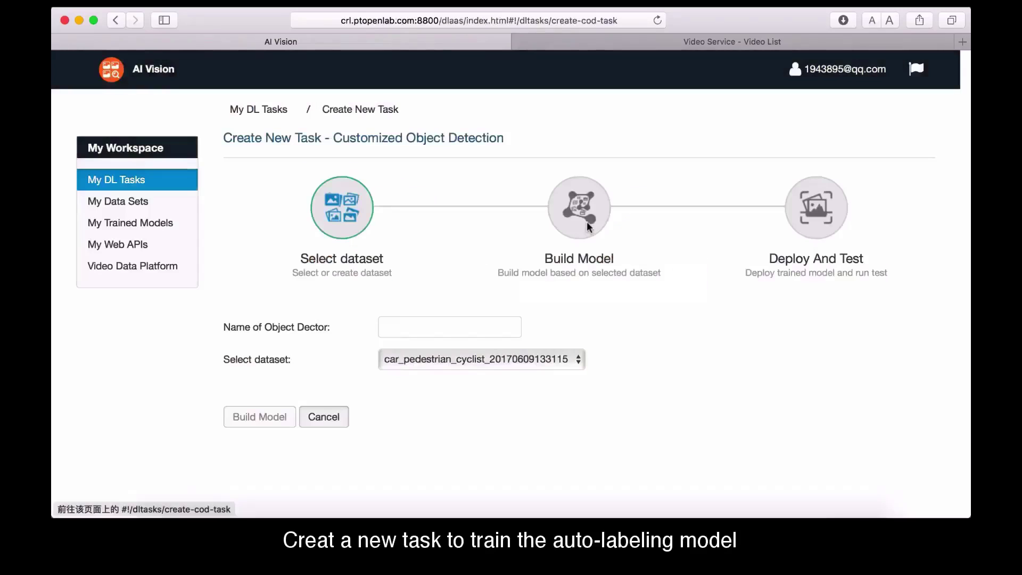
left_click(422, 326)
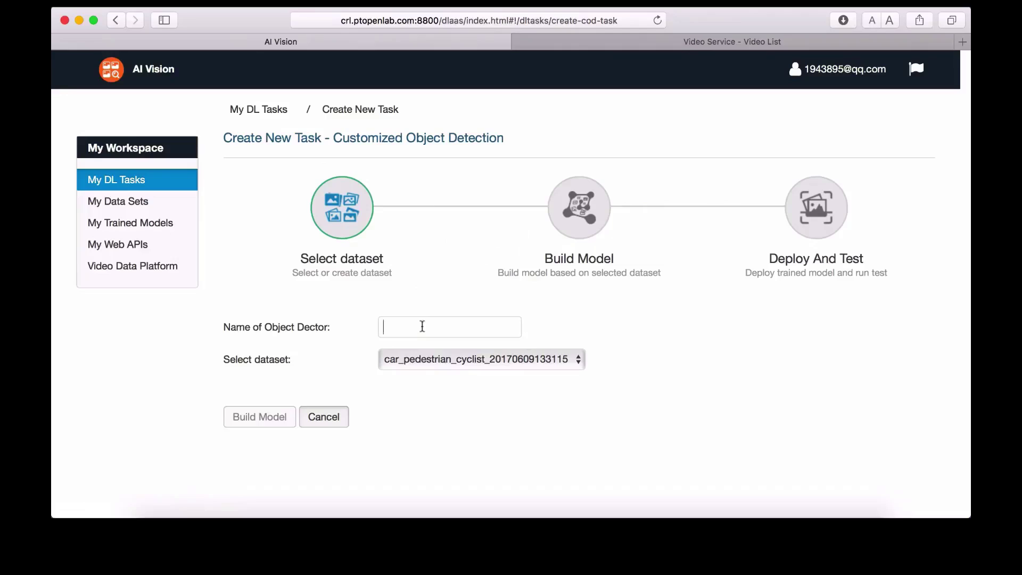
type("ADAS_Labeling")
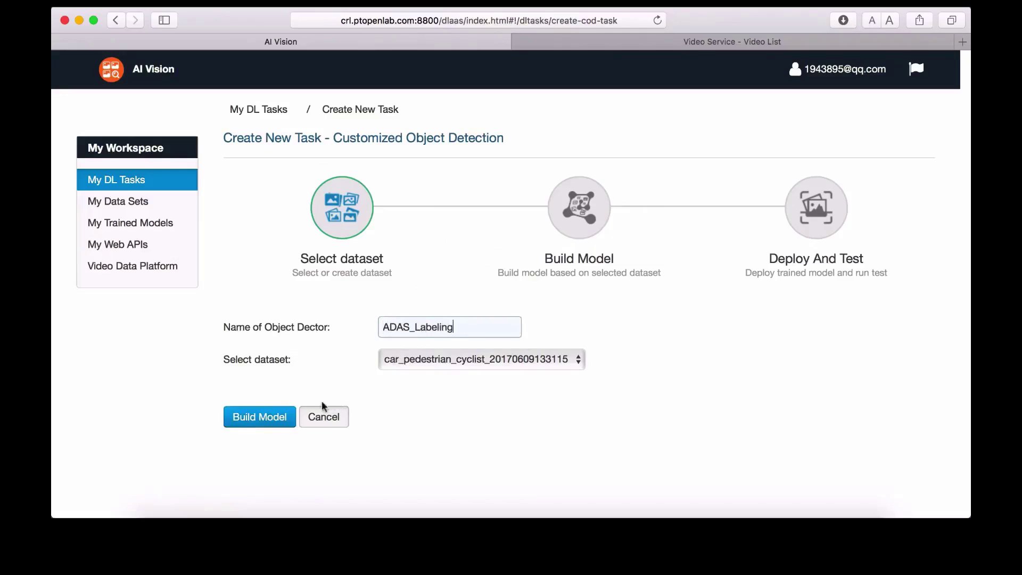
left_click(267, 423)
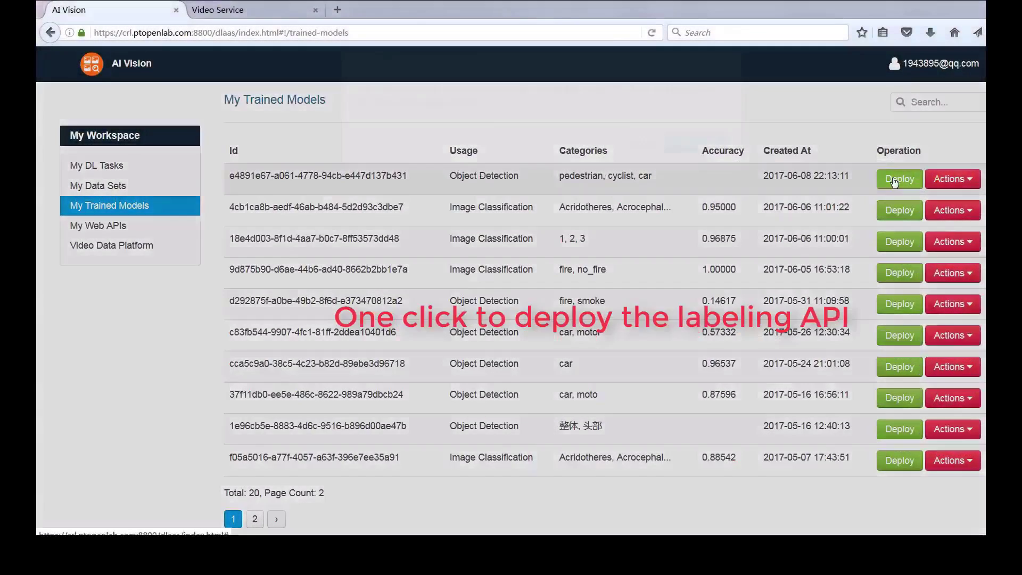
Deploy the first trained model, for pedestrian, cyclist and car, as a web API
left_click(894, 182)
left_click(693, 199)
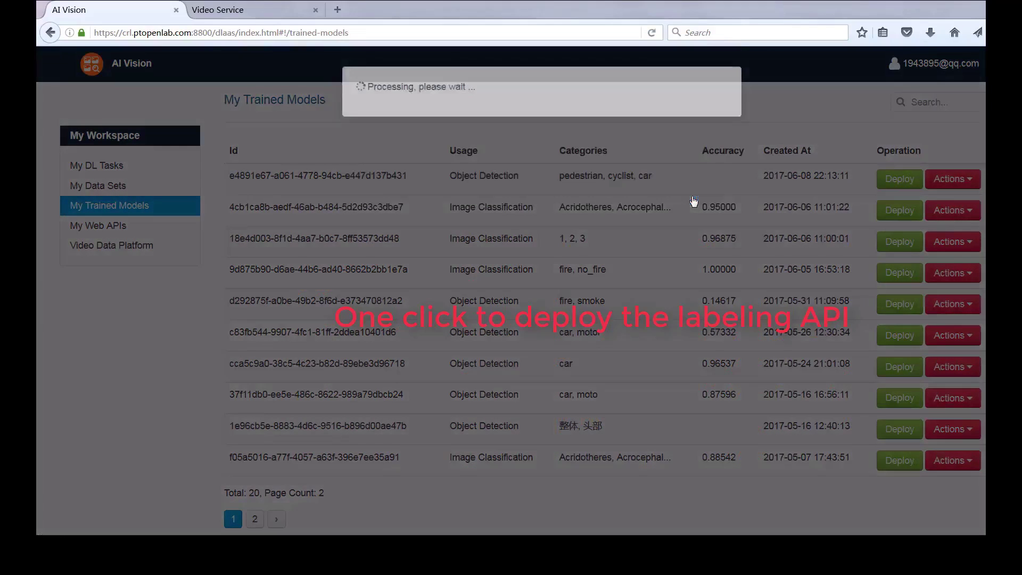
left_click(107, 228)
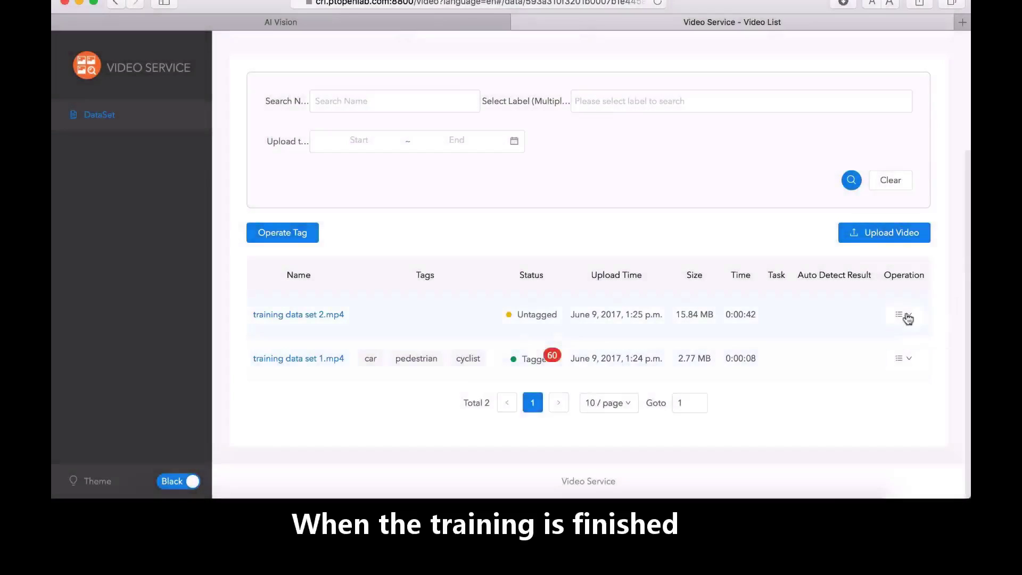
Auto-label training data set 2.mp4 with the pedestrian,cyclist,car API and export the labels
mouse_move(907, 316)
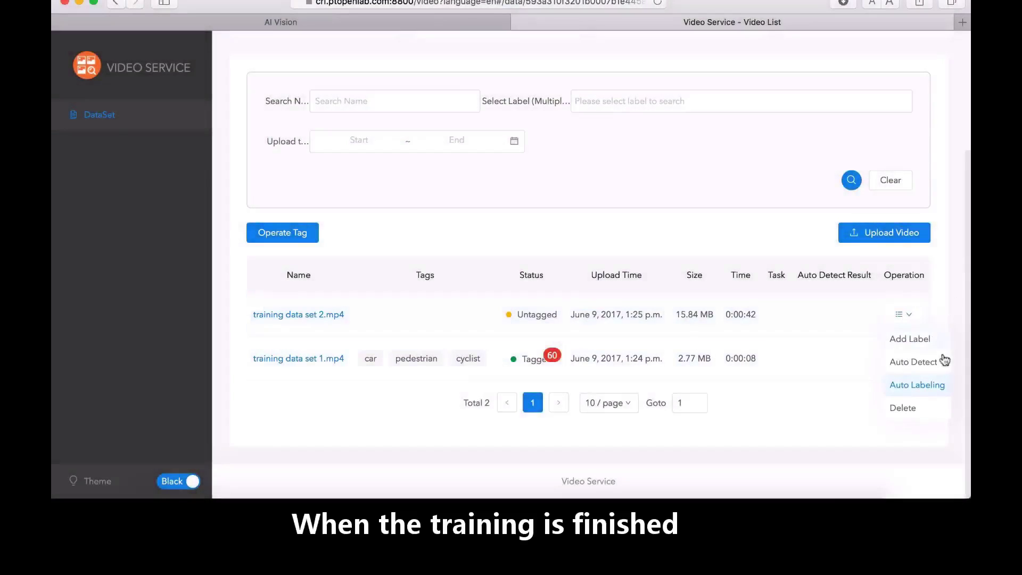
left_click(926, 385)
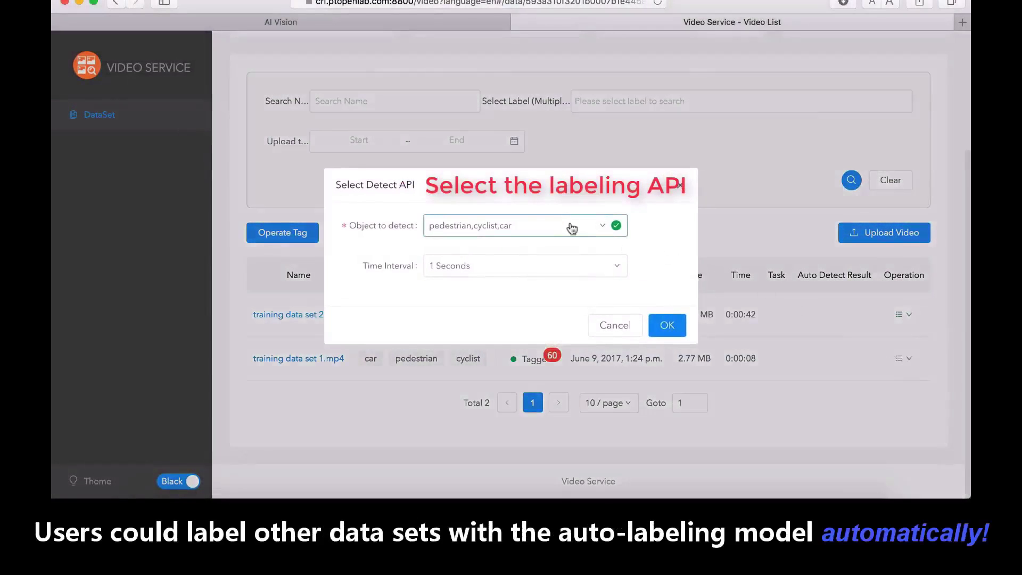
left_click(667, 325)
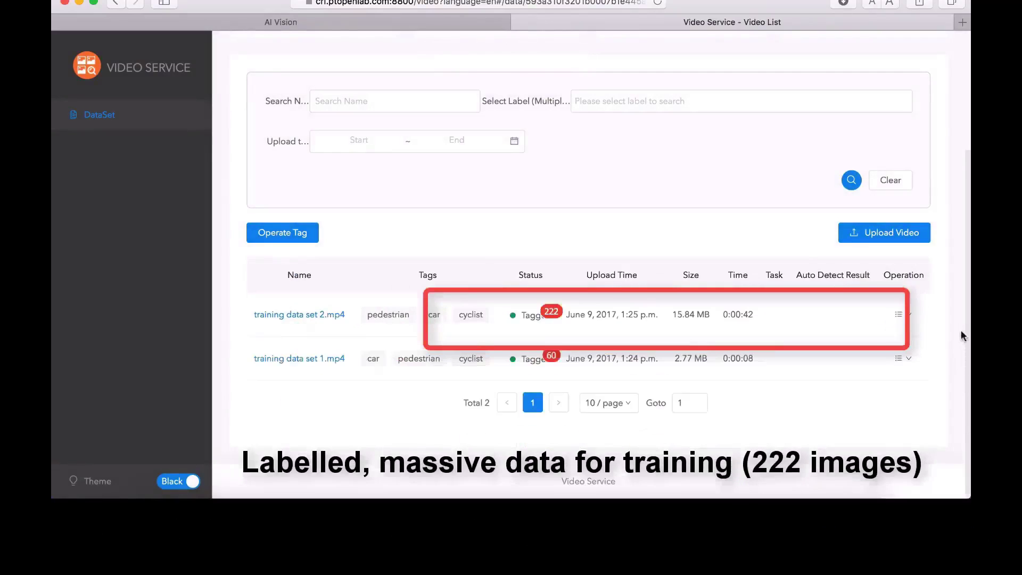
mouse_move(903, 317)
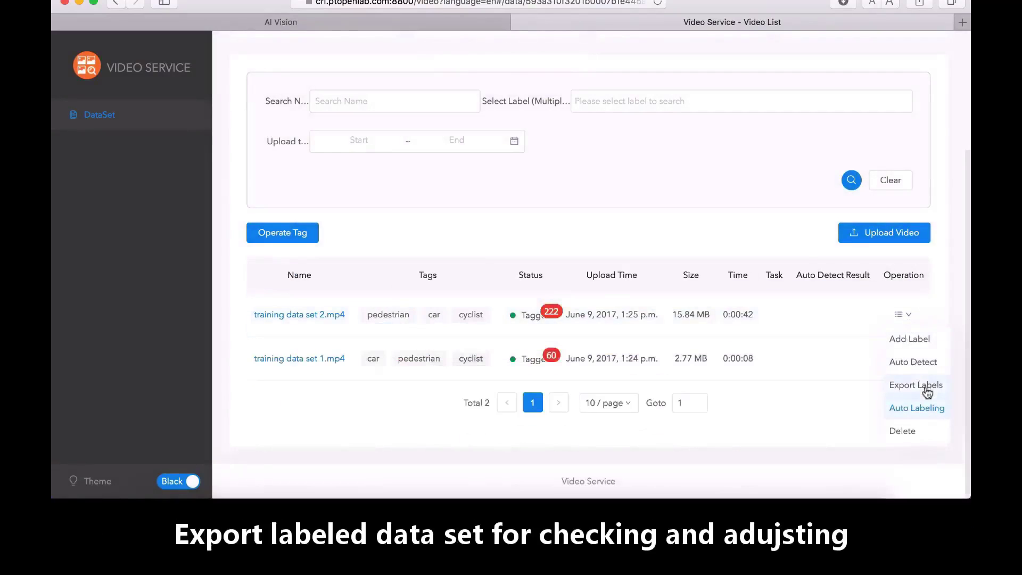
left_click(927, 391)
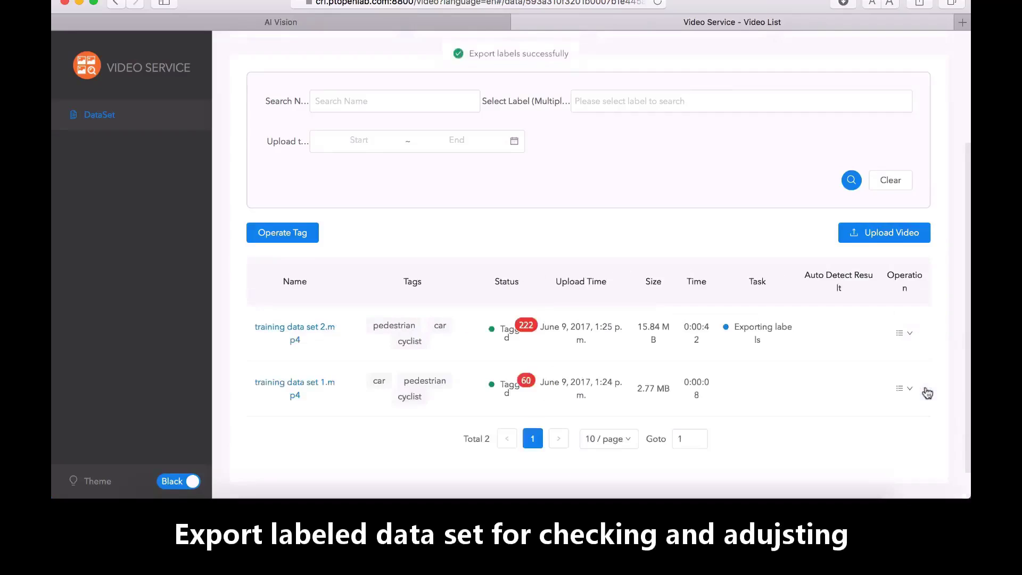
left_click(424, 25)
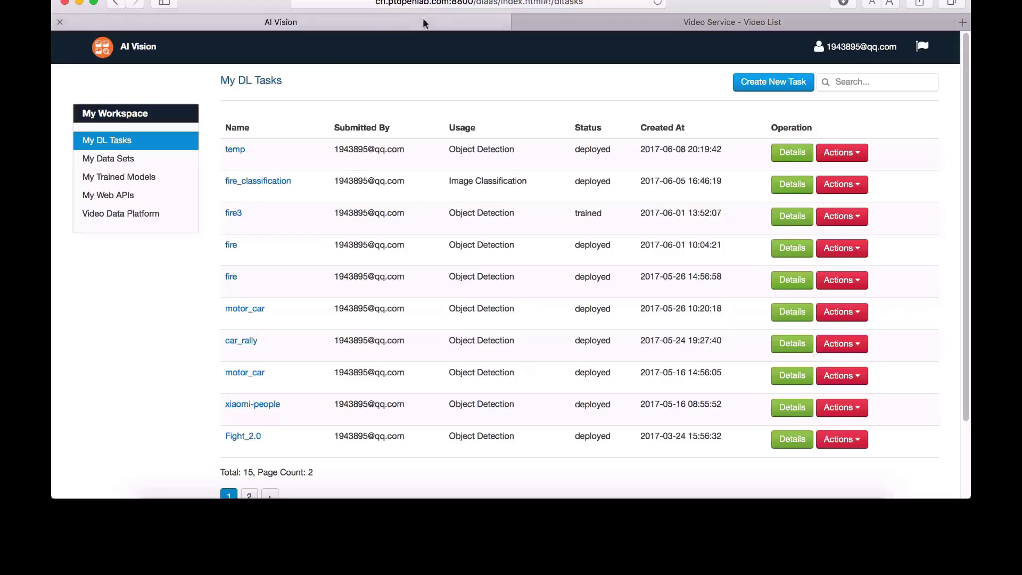
left_click(132, 161)
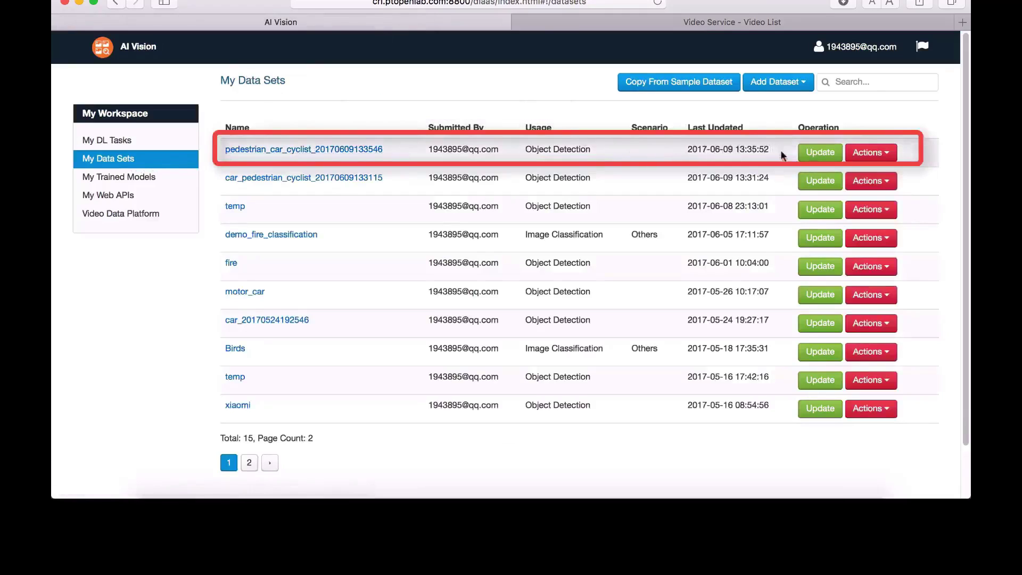
left_click(820, 152)
scroll(958, 295, "down", 5)
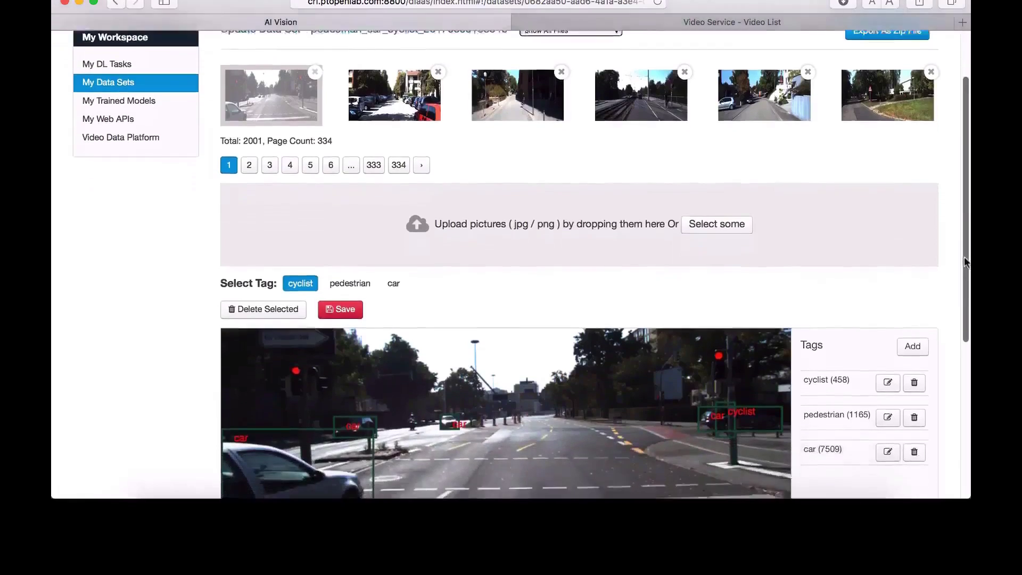
scroll(956, 298, "down", 1)
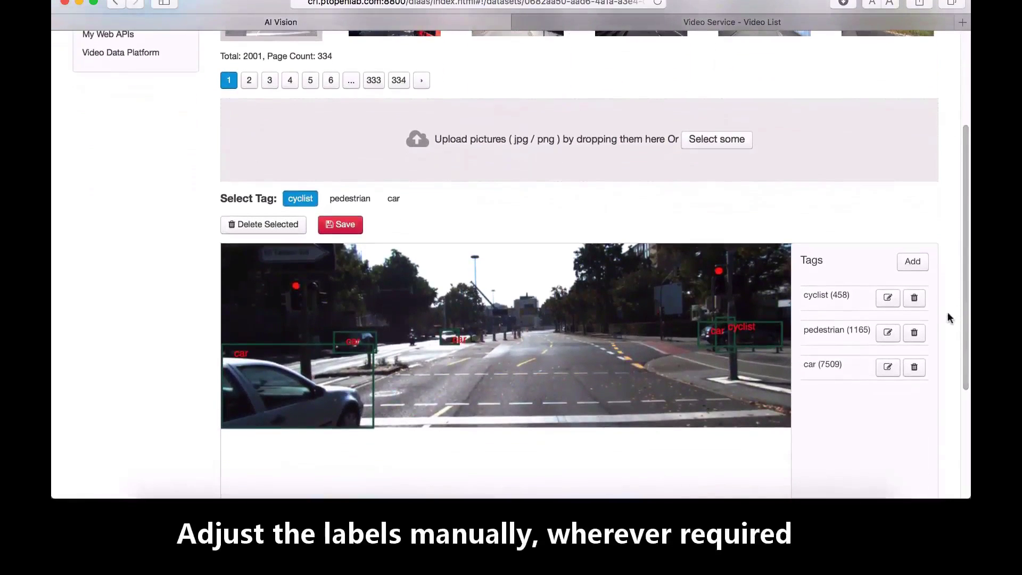
left_click(722, 353)
left_click_drag(722, 353, 685, 374)
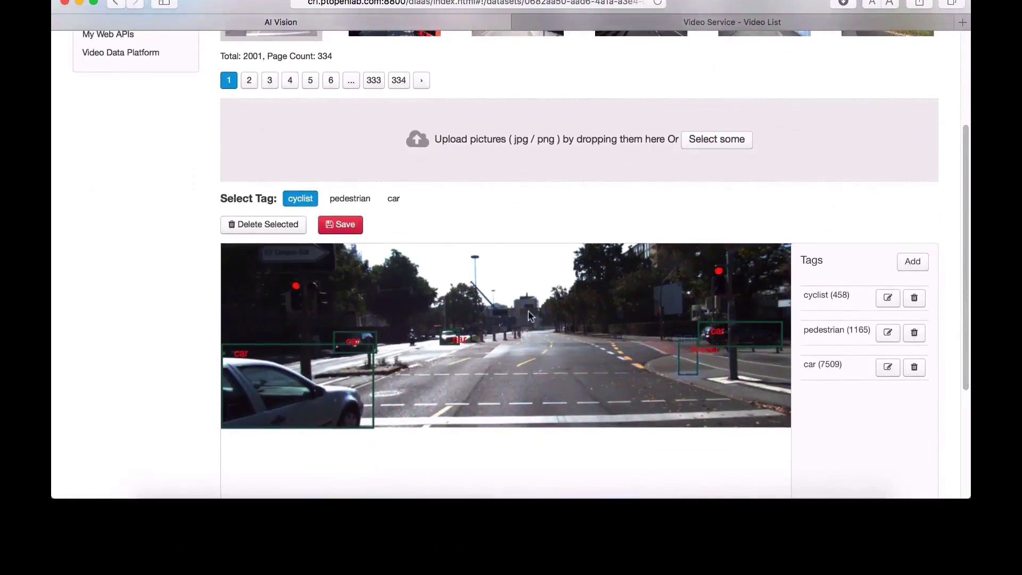
left_click(260, 228)
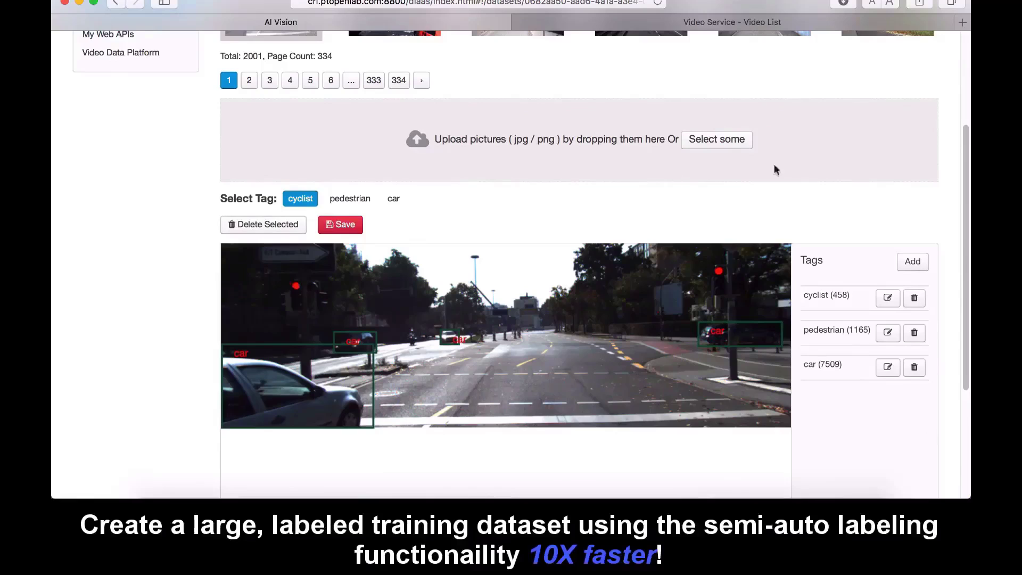
left_click(330, 228)
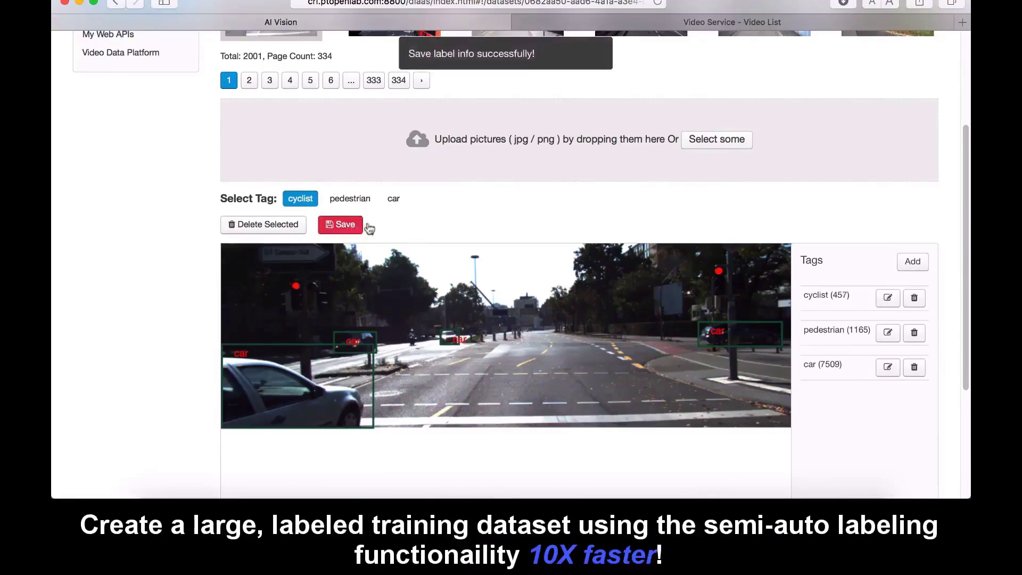
left_click_drag(961, 345, 961, 350)
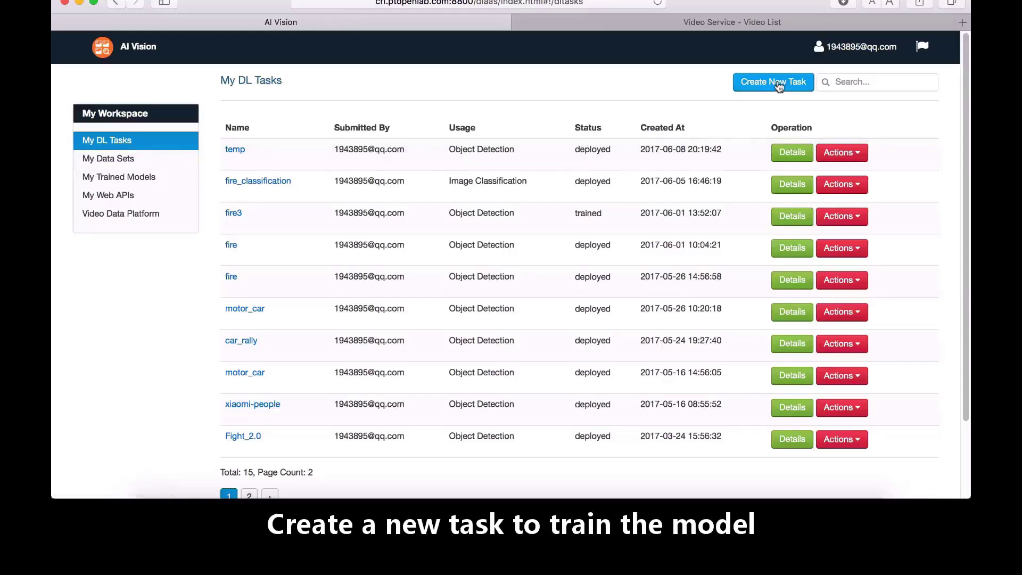
left_click(778, 85)
left_click(612, 219)
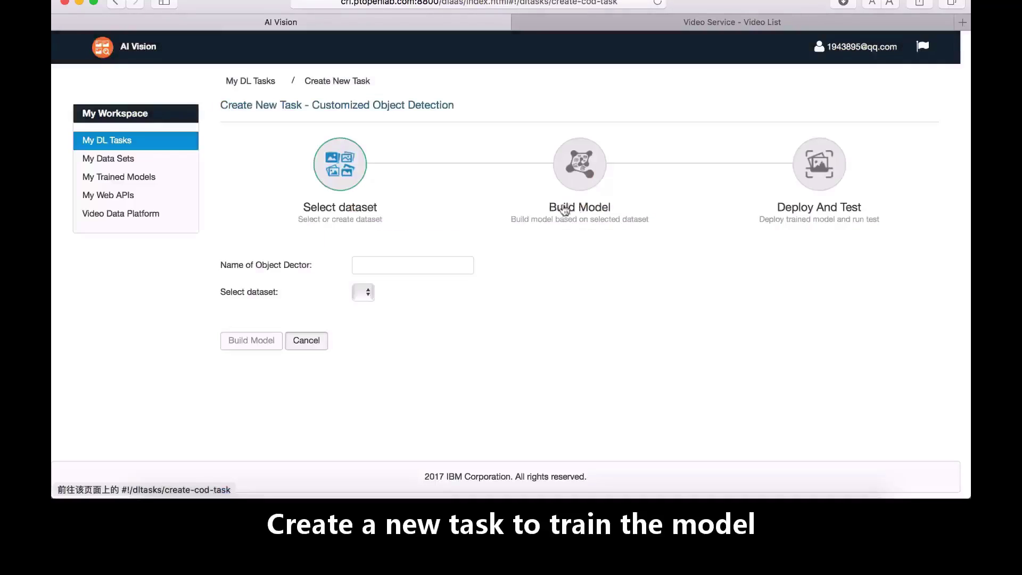
left_click(420, 266)
type("ADAS")
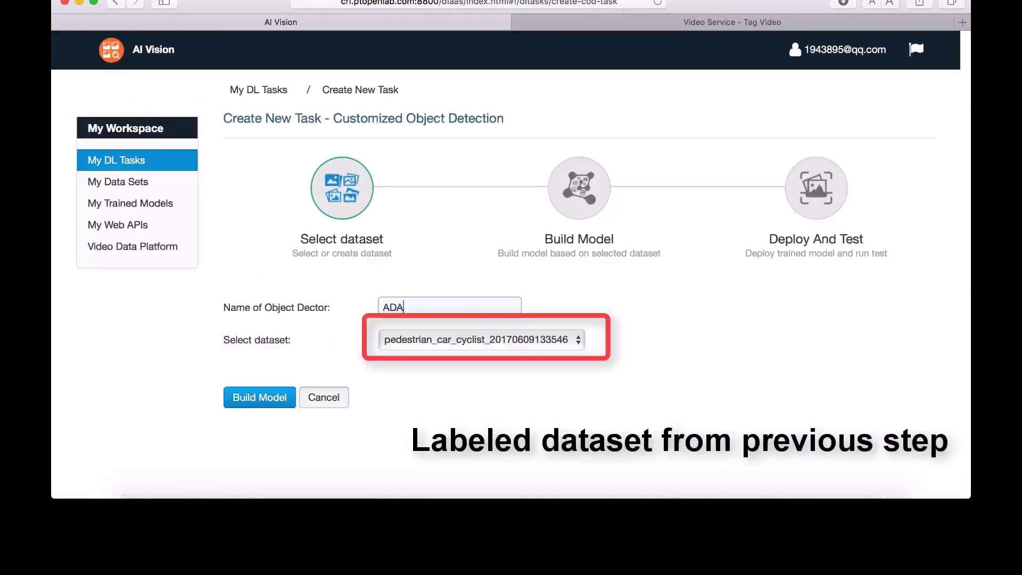
left_click(274, 399)
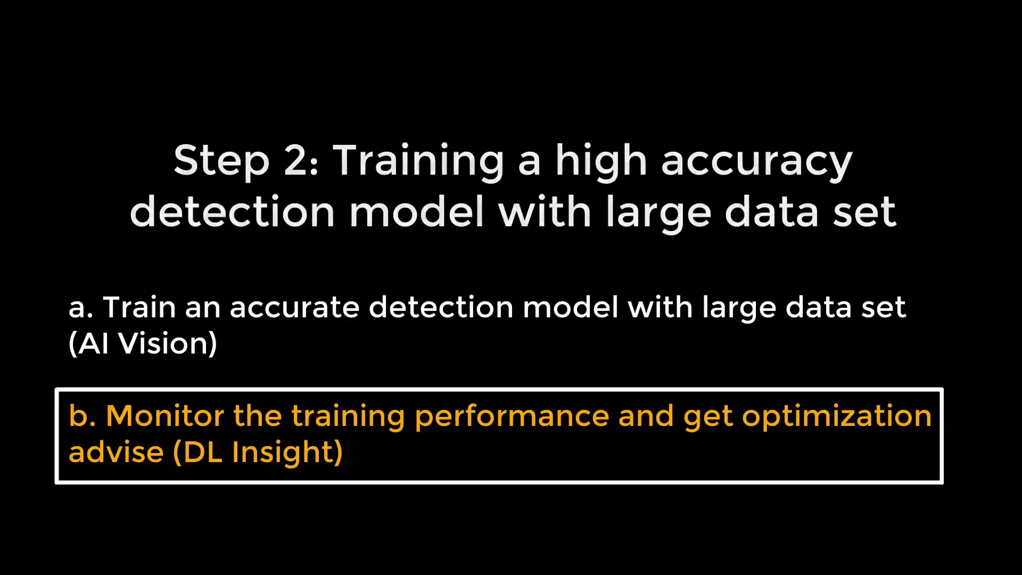
Show the inception_3a/1x1 weight histogram and weight gradient ratio, then get loss-curve optimization suggestions
scroll(966, 408, "down", 4)
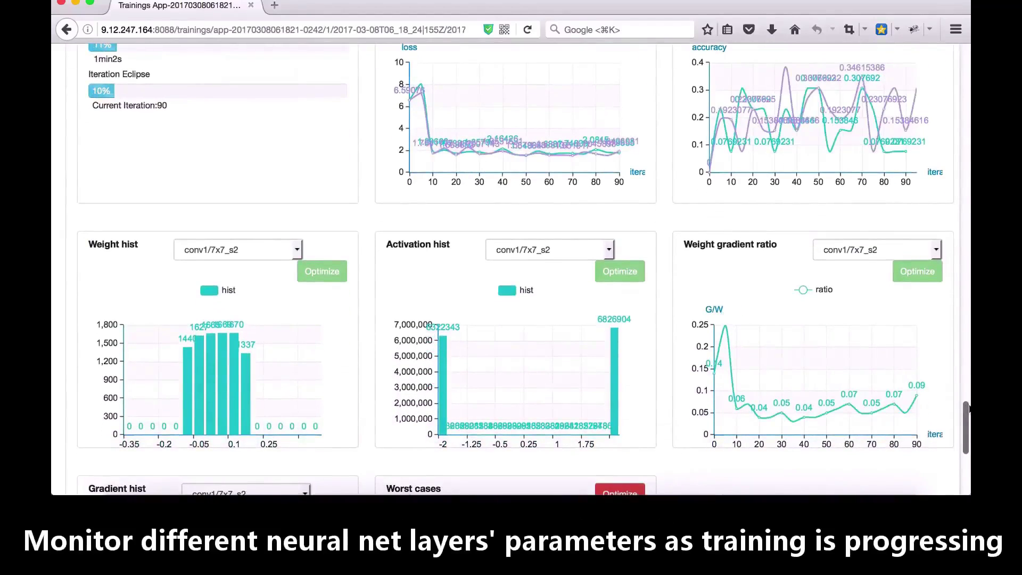
left_click(296, 250)
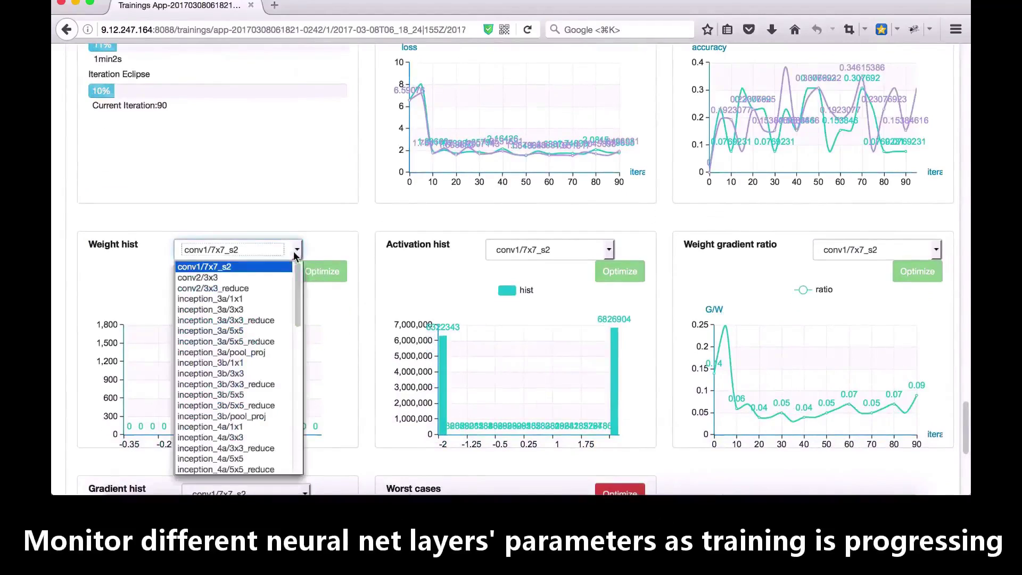
left_click(245, 298)
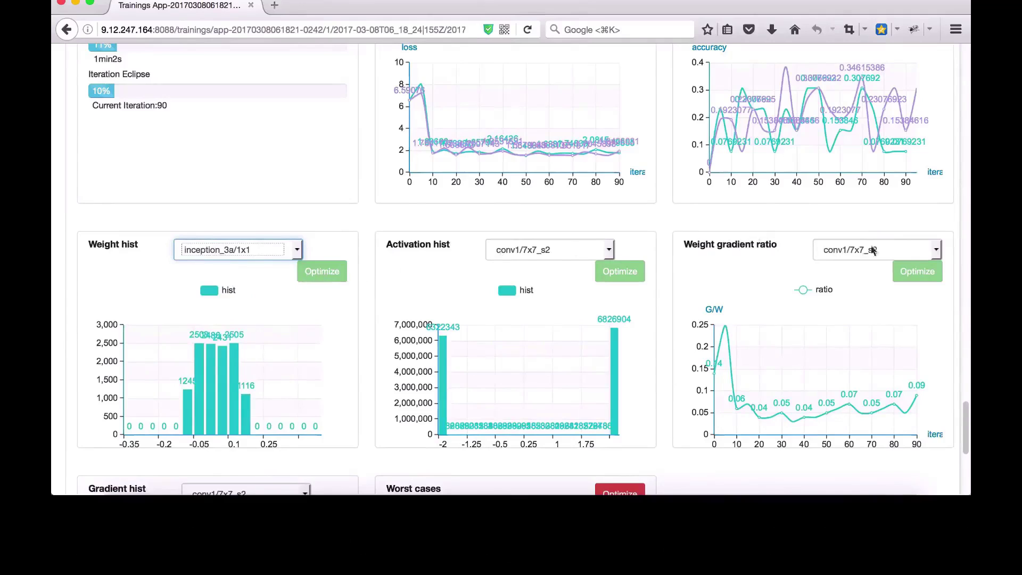
left_click(935, 250)
left_click(889, 299)
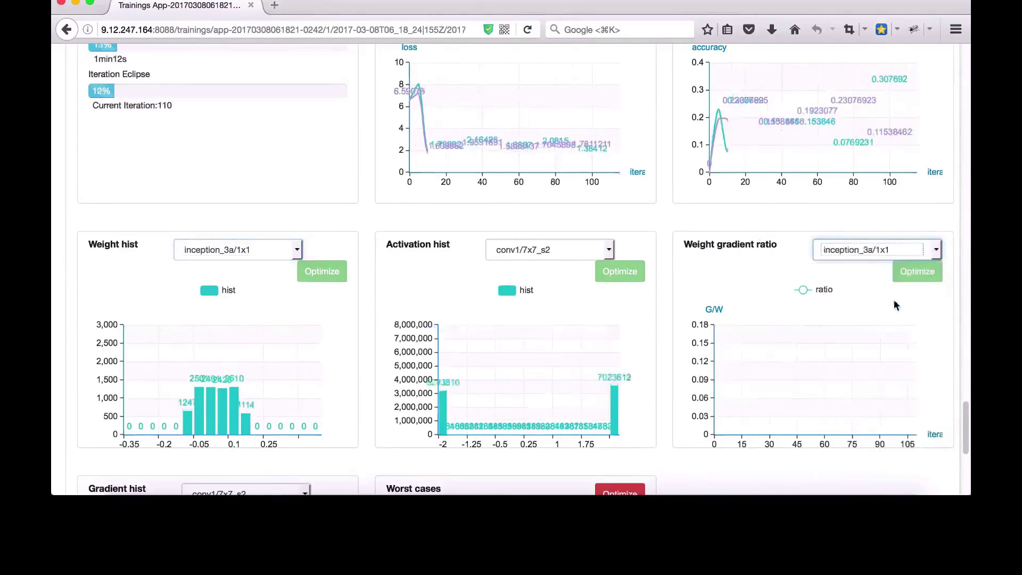
scroll(899, 296, "up", 2)
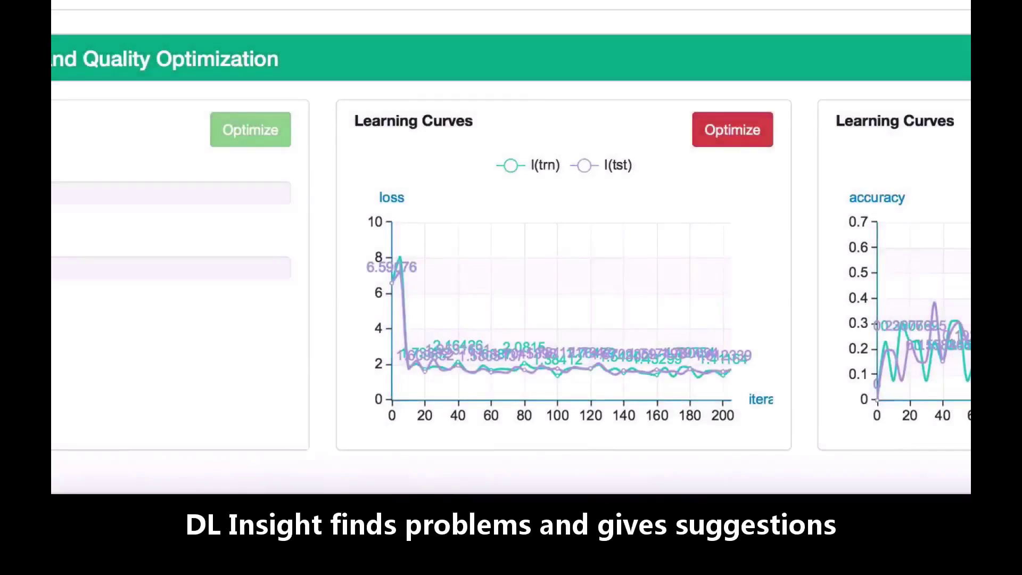
left_click(750, 137)
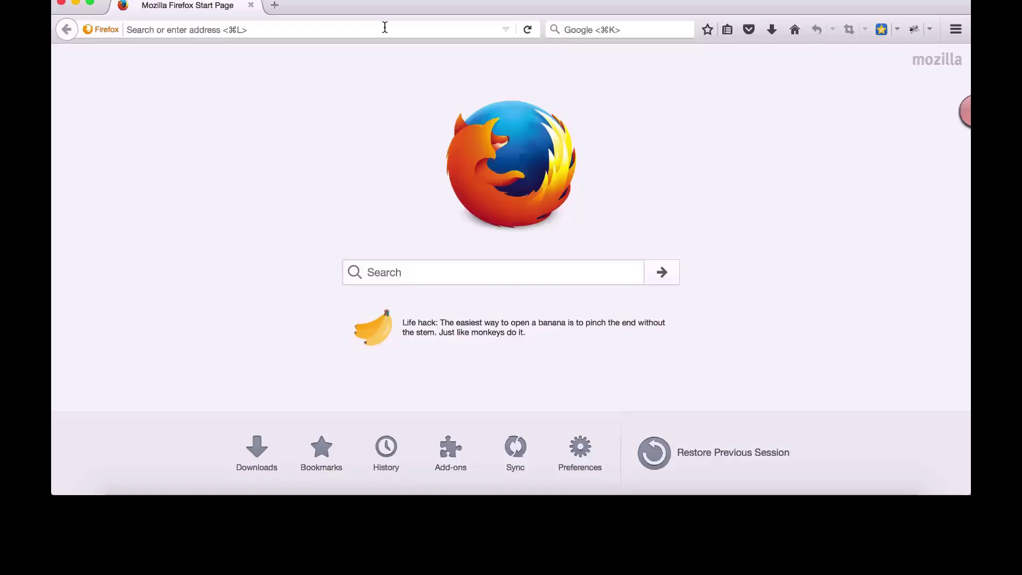
Load the DL Insight dashboard at 9.12.247.164:8088
left_click(385, 27)
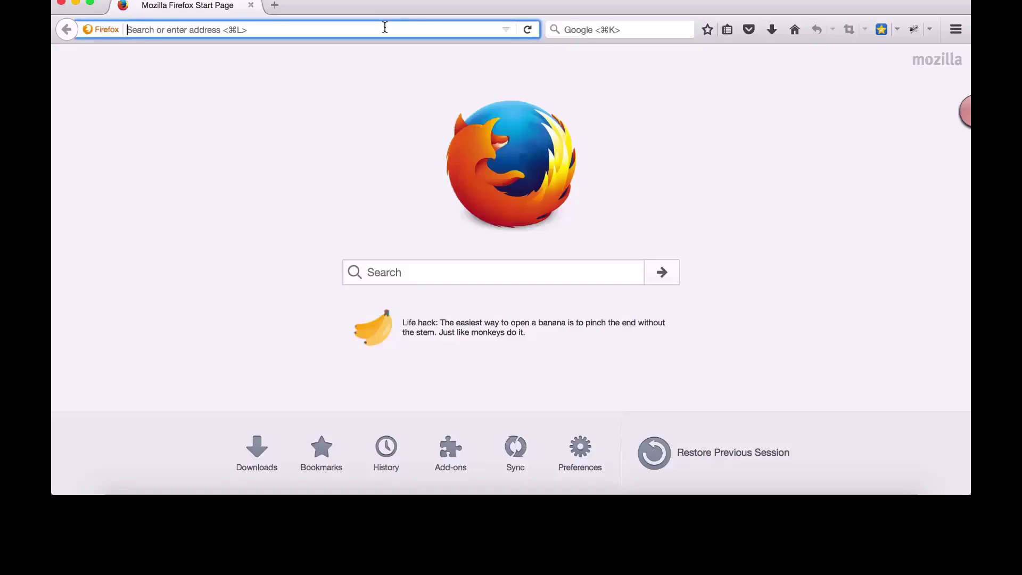
type("9.12.247.164:8088")
key("Return")
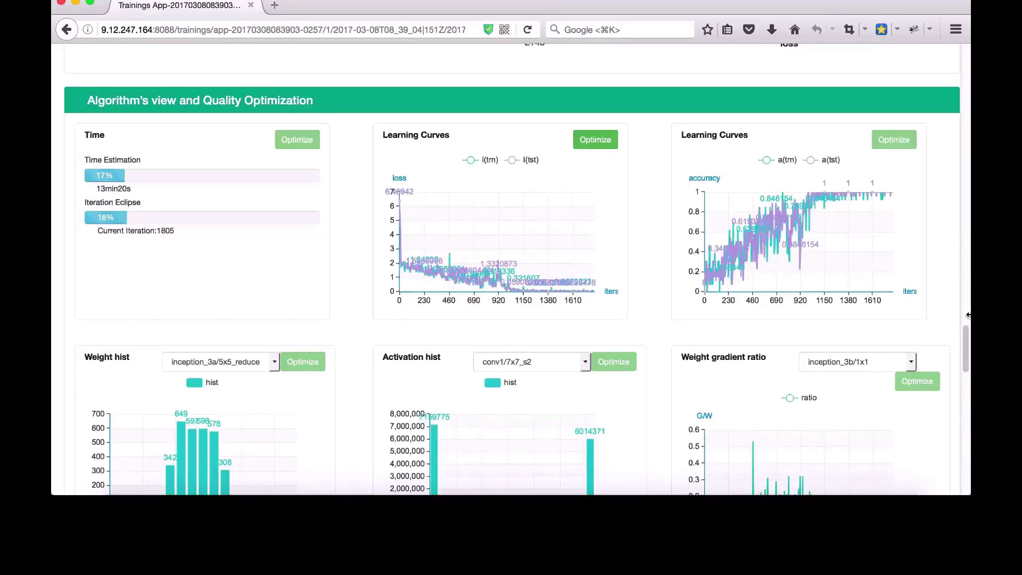
Get Optimize suggestions for the converging loss curve and review the early-stop advice
scroll(968, 315, "down", 2)
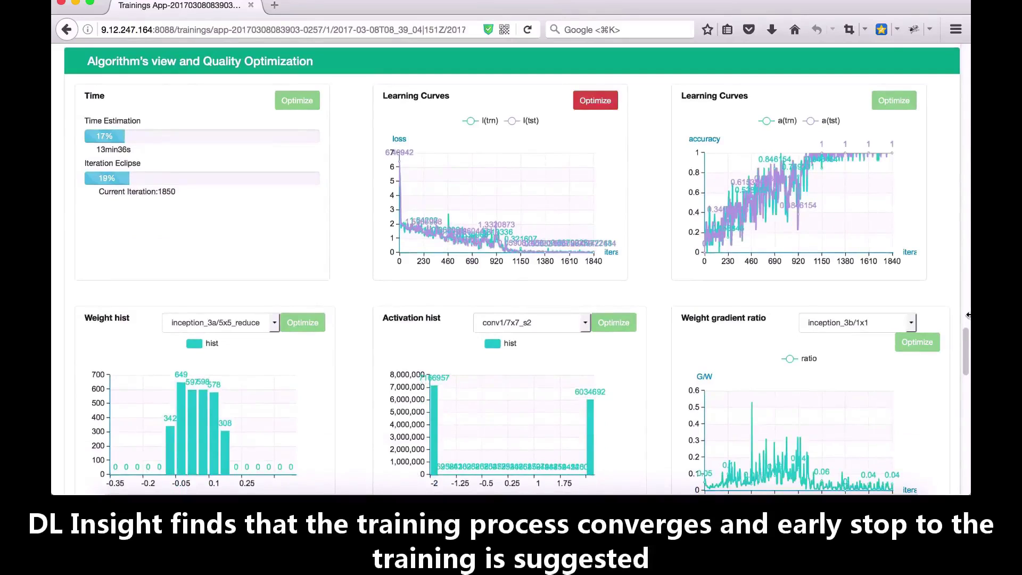
left_click(587, 106)
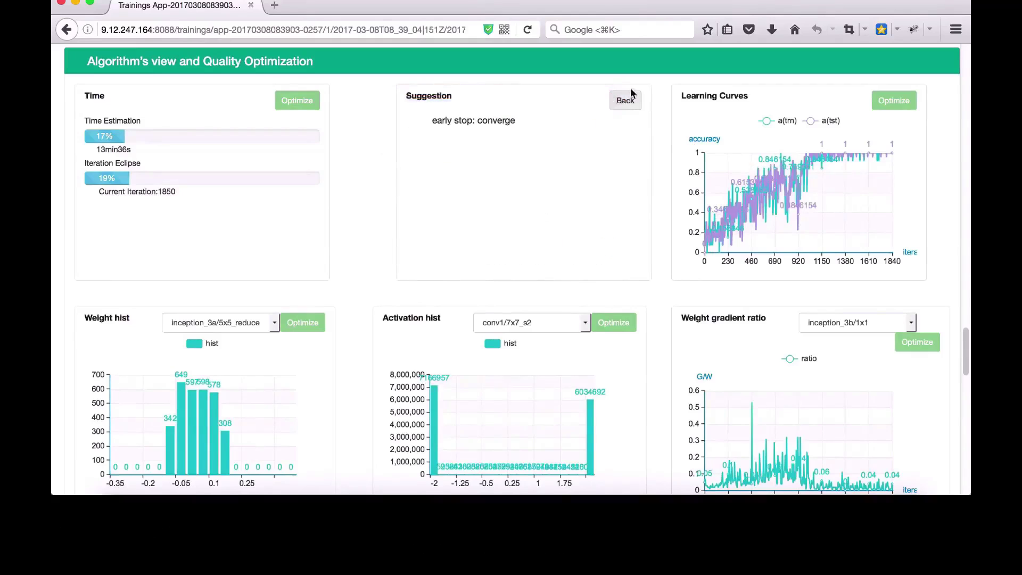
left_click_drag(965, 351, 969, 459)
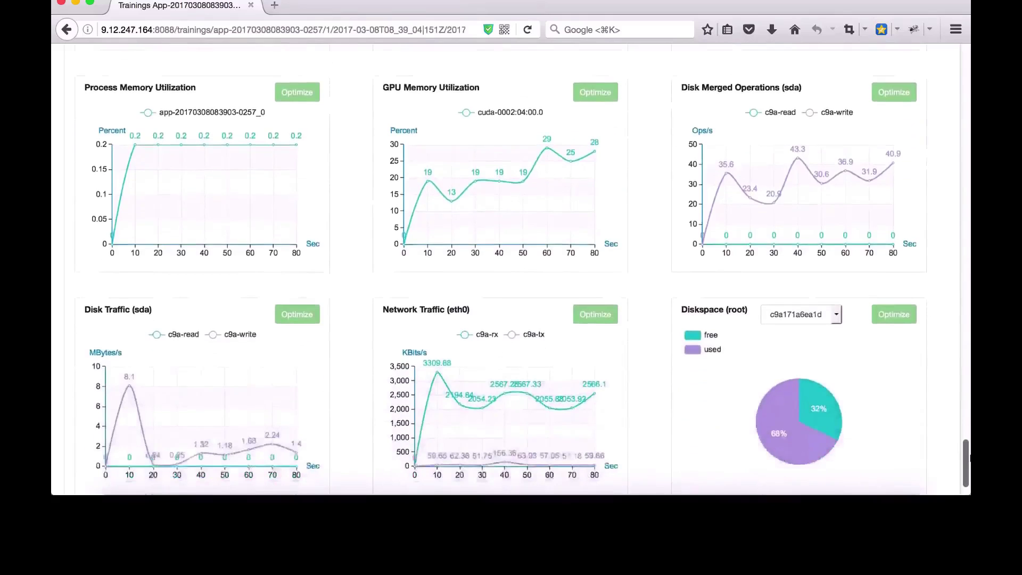
left_click_drag(969, 458, 969, 461)
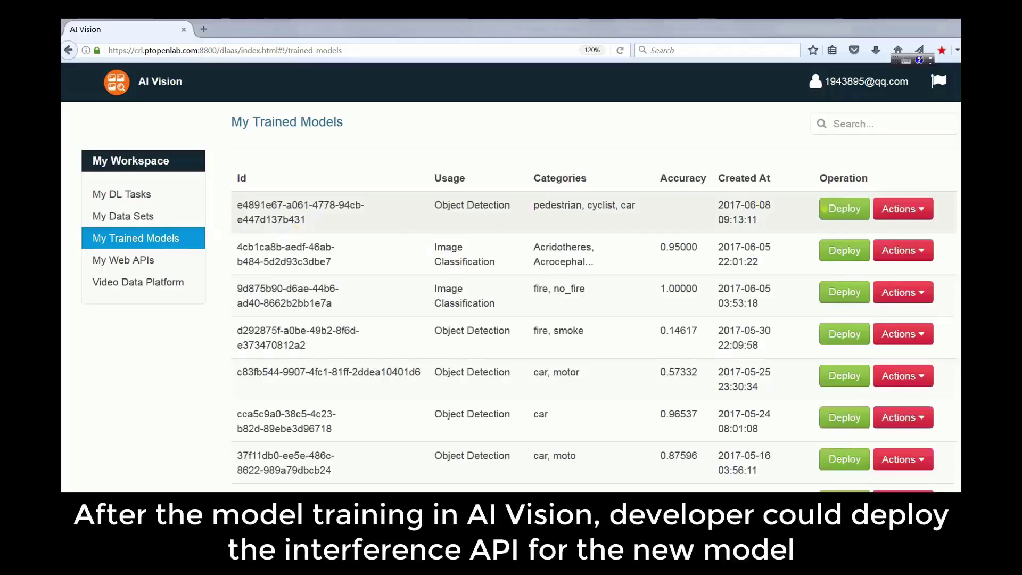
Deploy the pedestrian, cyclist, car model as a web API and upload test data.mp4 in Video Service
left_click(825, 208)
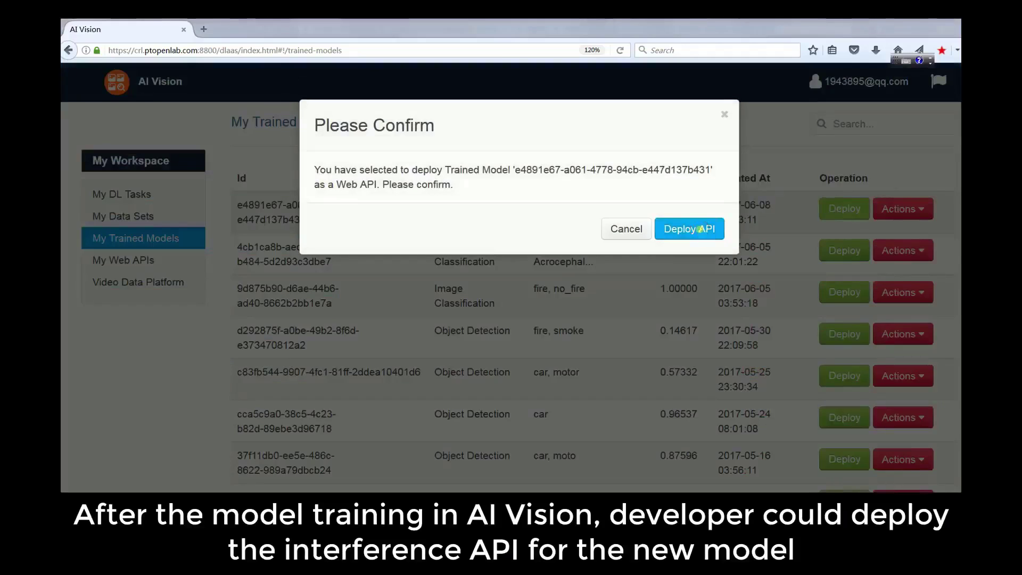
left_click(700, 228)
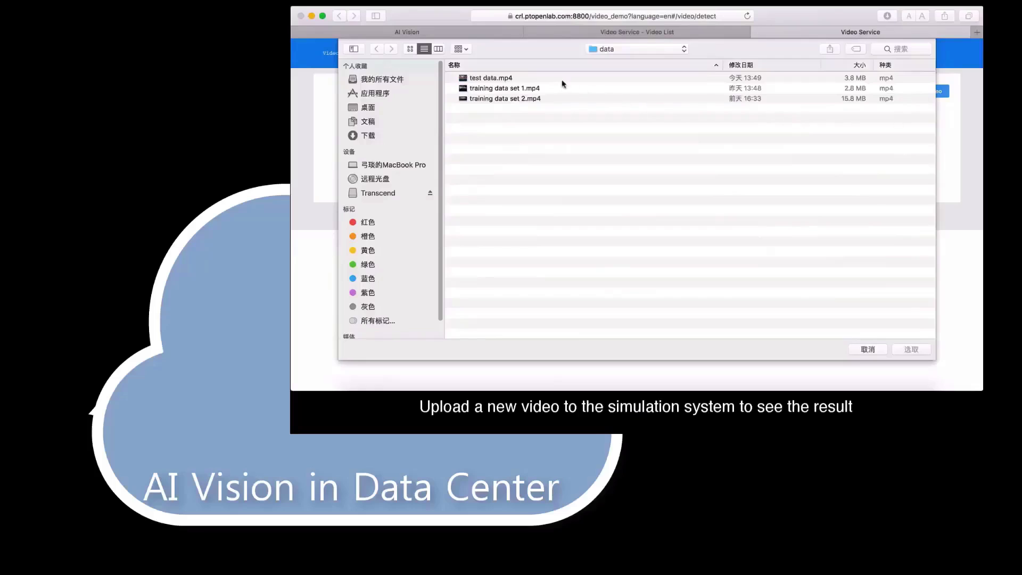
left_click(564, 80)
left_click(924, 346)
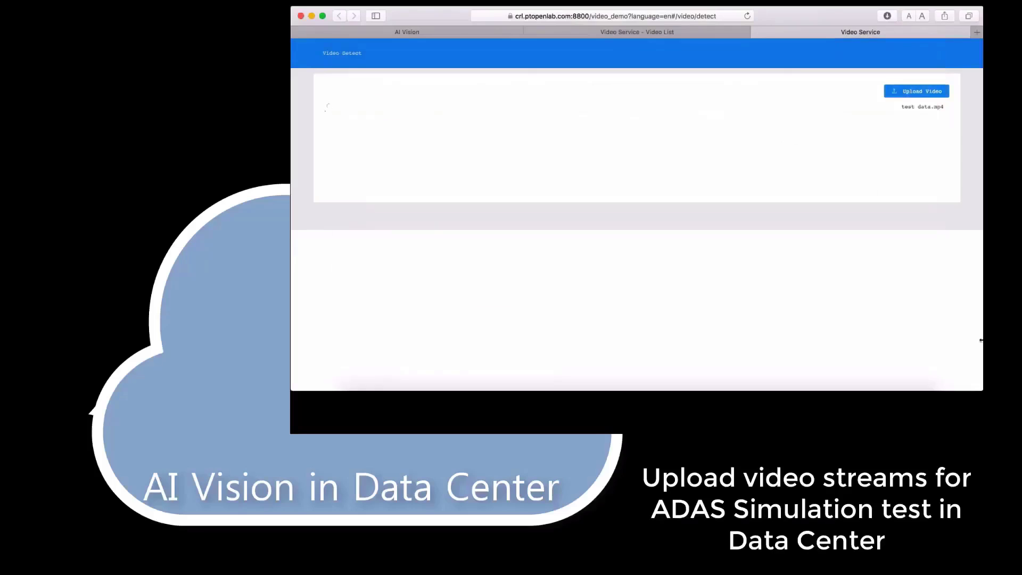